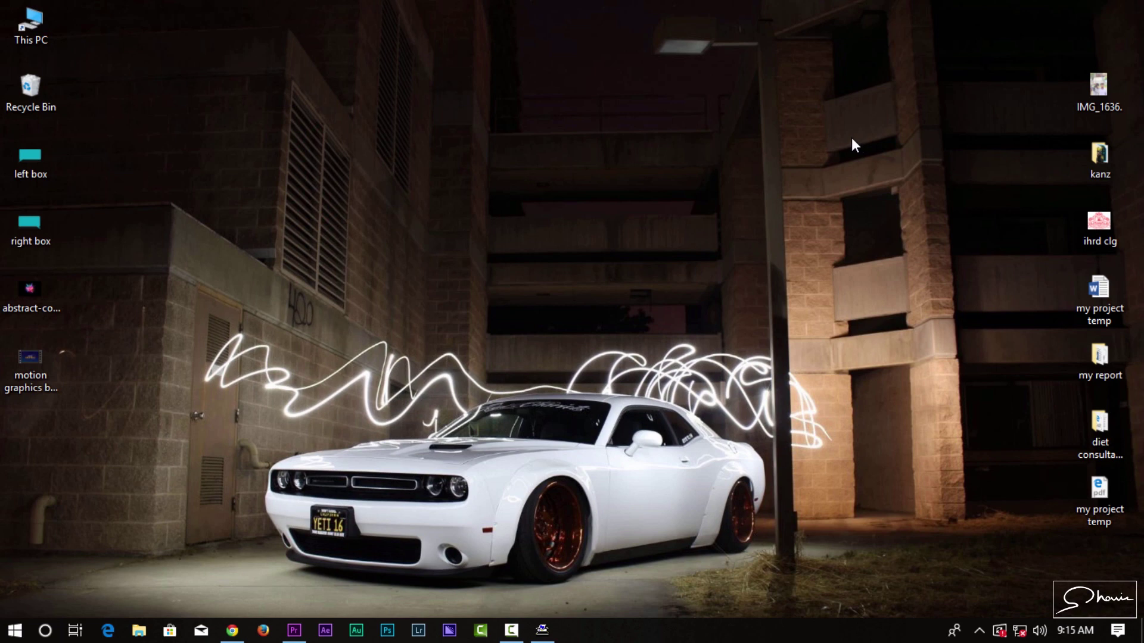
# - Leave Premiere Pro and browse to This PC > Downloads > malayalam-fml-fonts > FML_Fonts
pyautogui.click(296, 635)
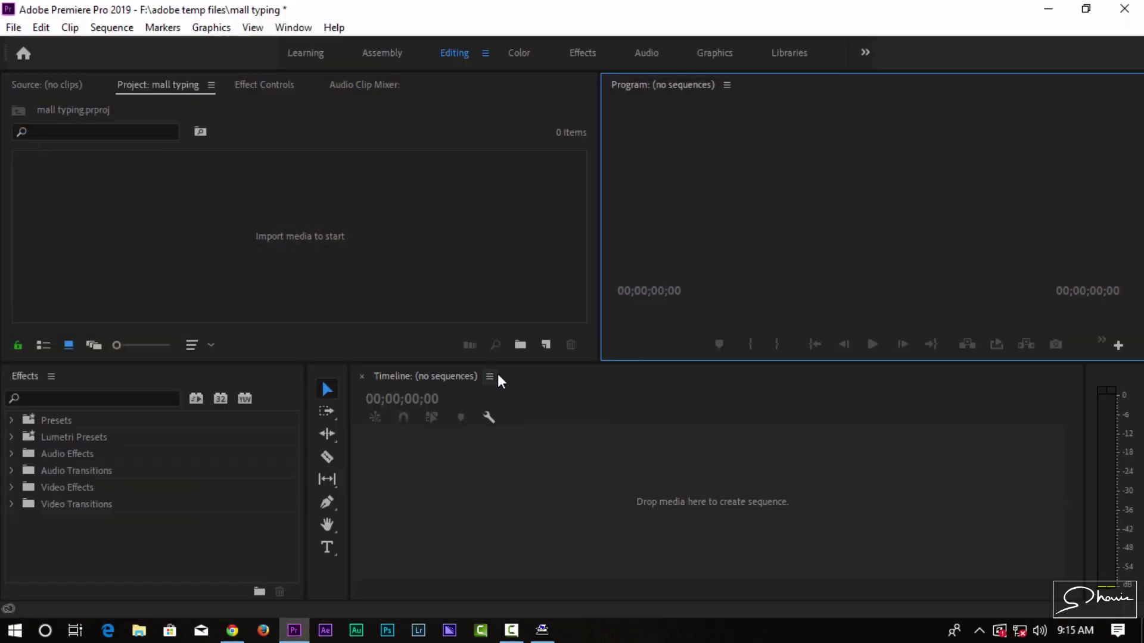
pyautogui.click(1048, 8)
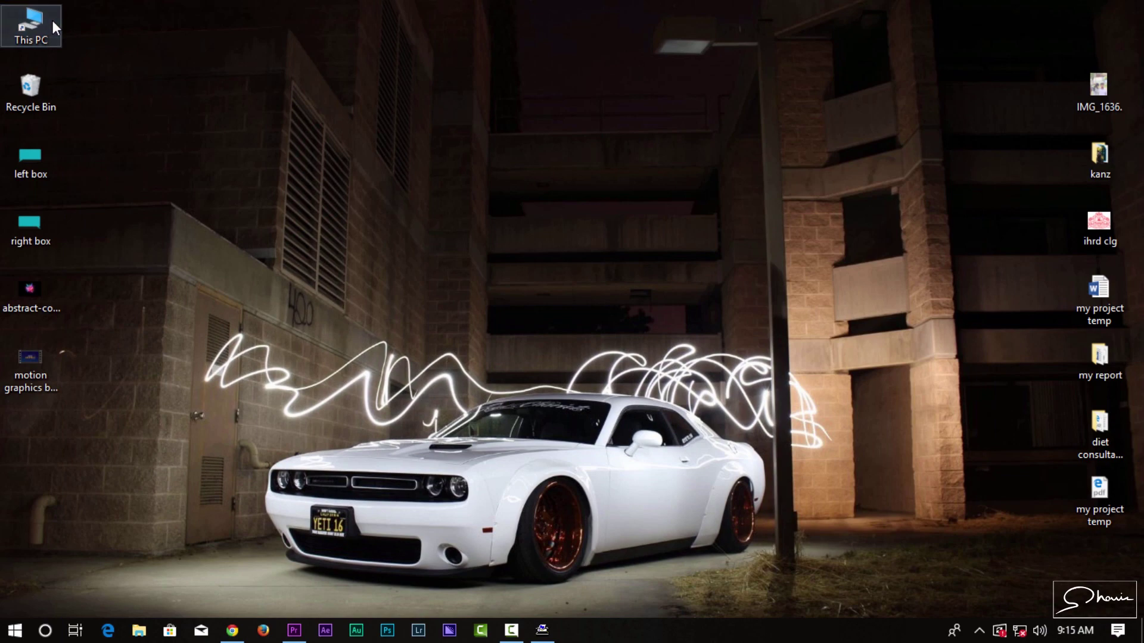
pyautogui.doubleClick(52, 20)
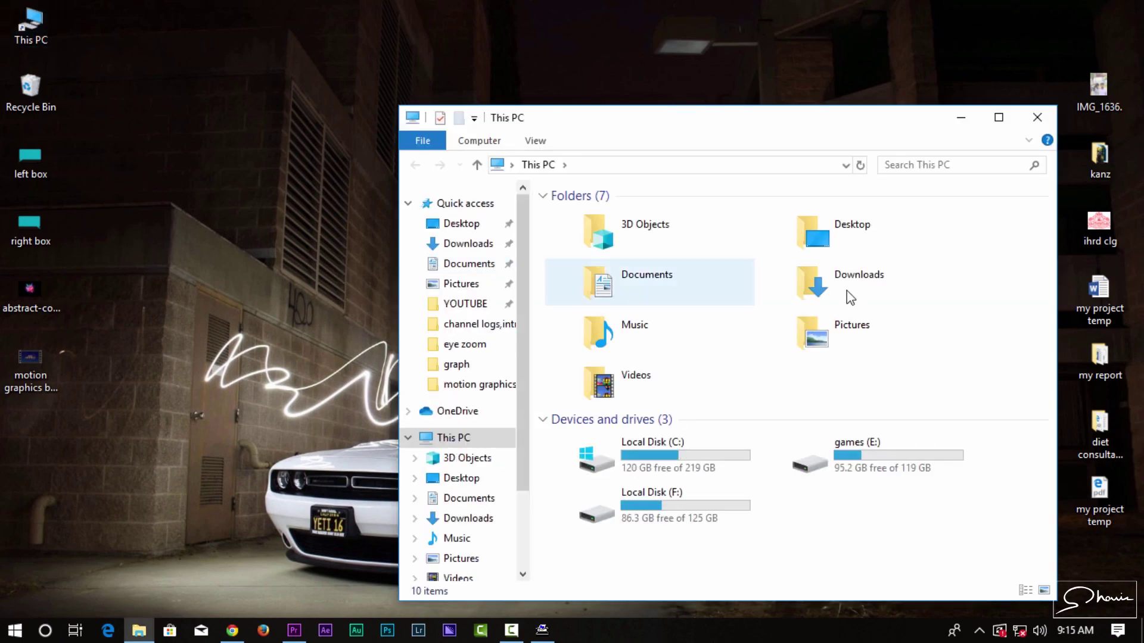
pyautogui.doubleClick(850, 296)
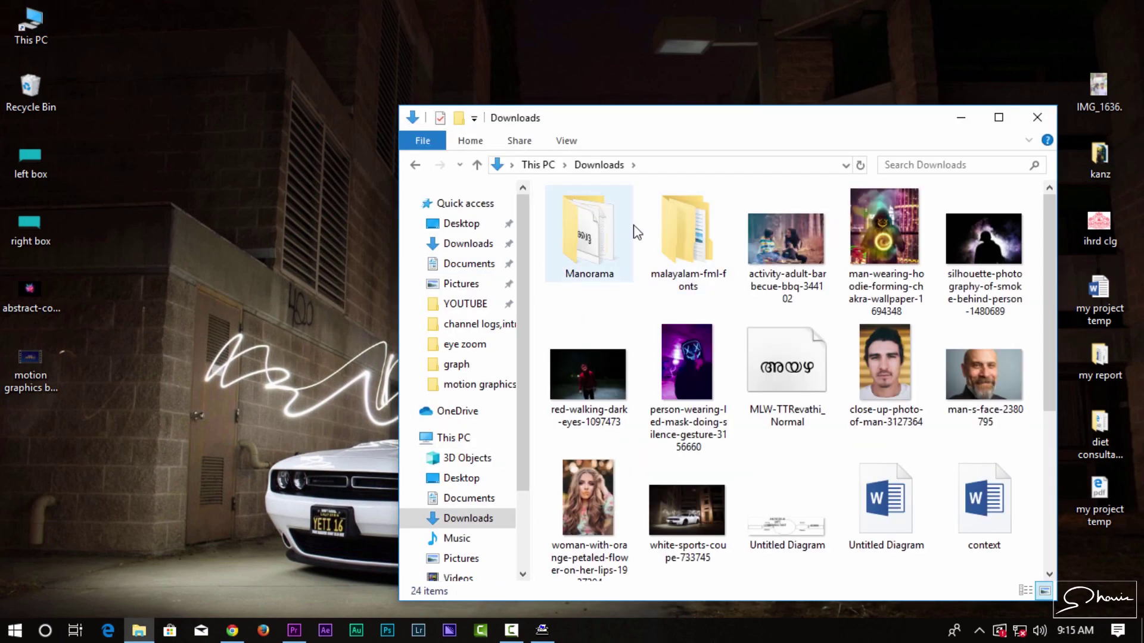
pyautogui.doubleClick(688, 238)
pyautogui.doubleClick(592, 215)
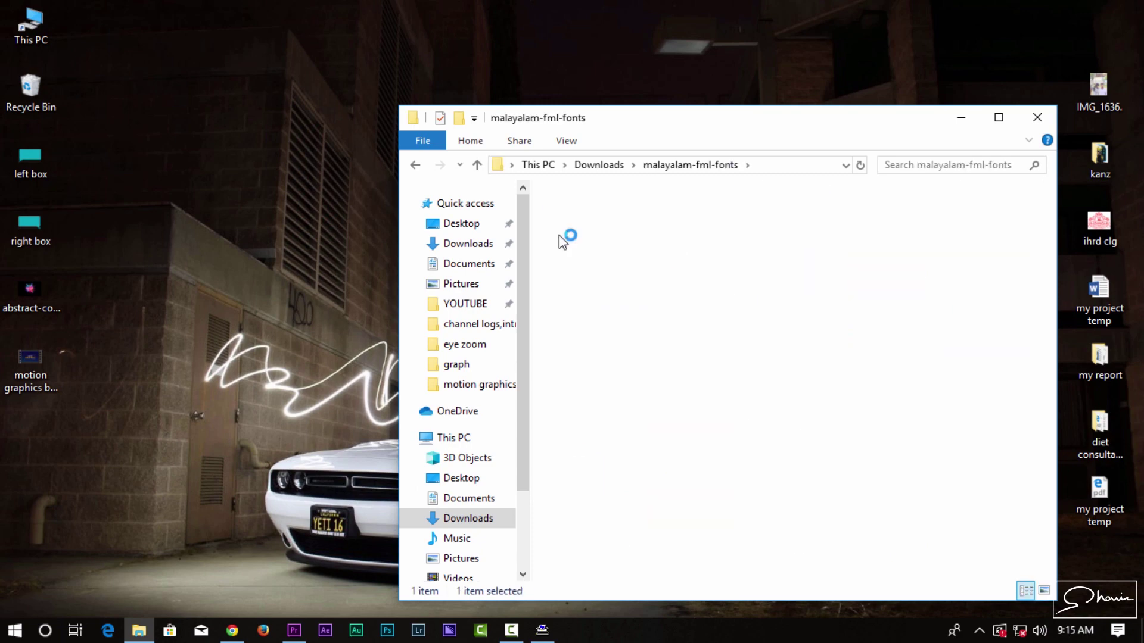
# - Select all 224 FML font files and copy them
pyautogui.click(614, 323)
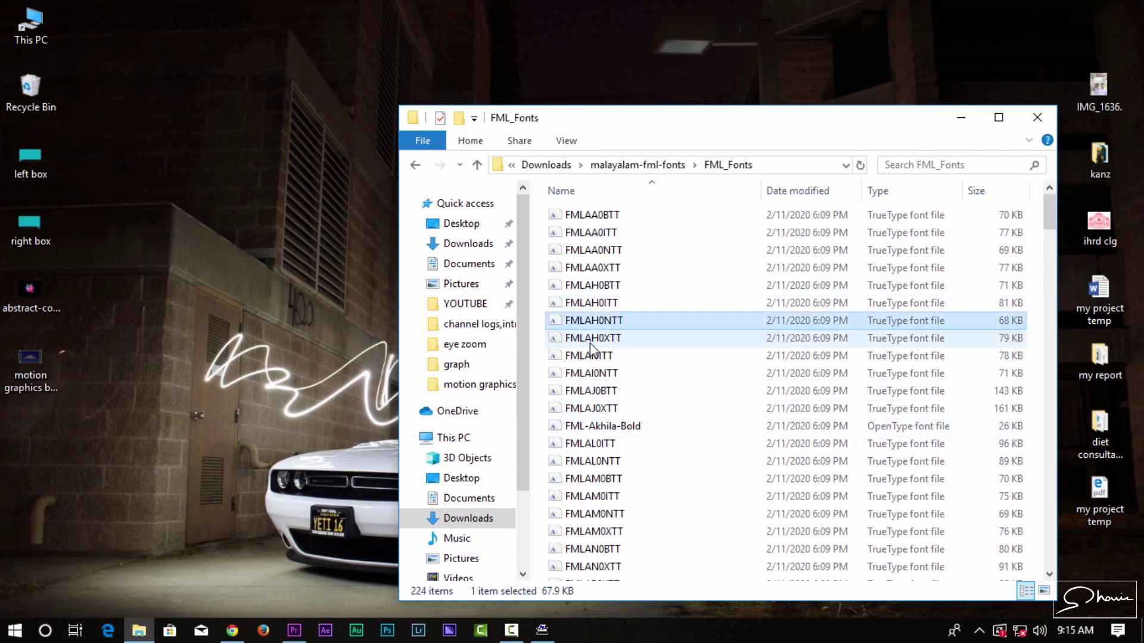
pyautogui.hotkey('ctrl', 'a')
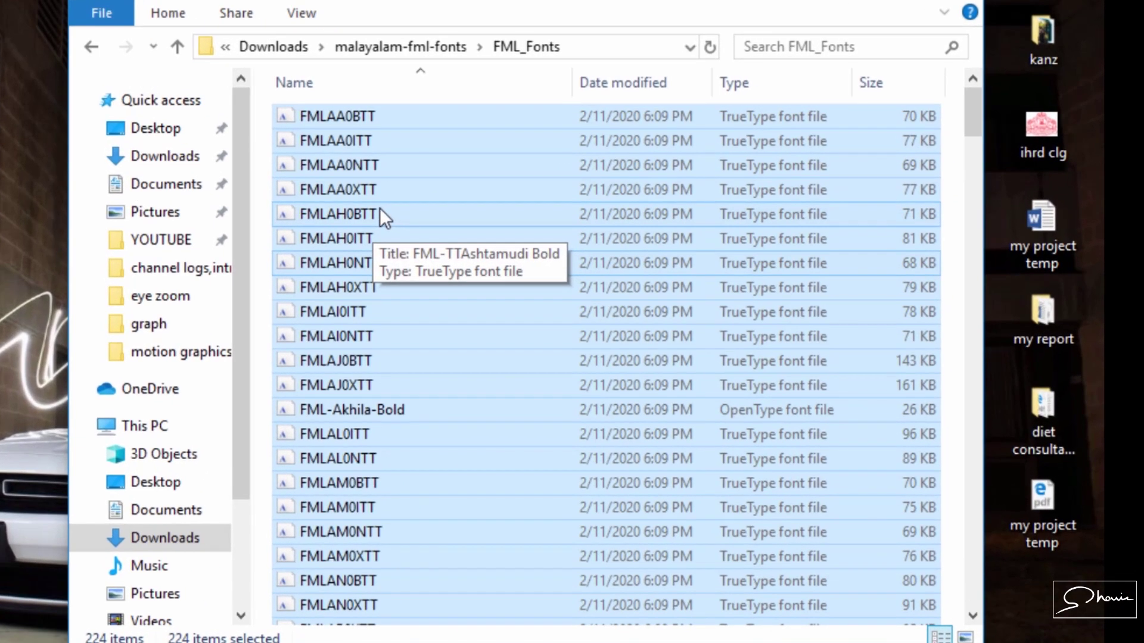
pyautogui.rightClick(380, 209)
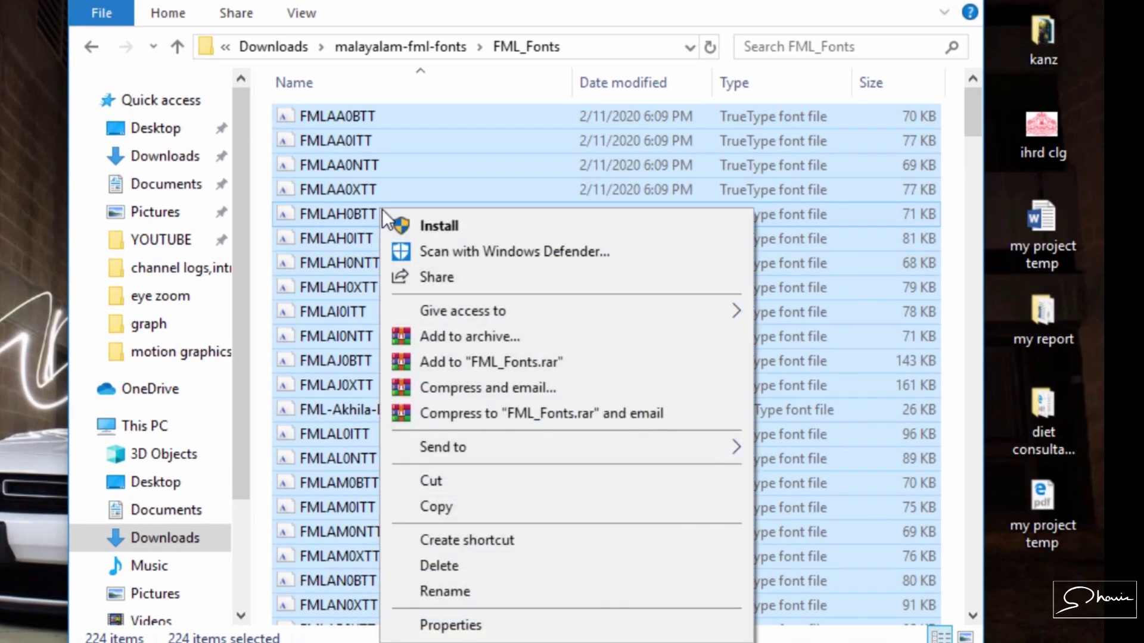
pyautogui.click(417, 505)
pyautogui.click(331, 480)
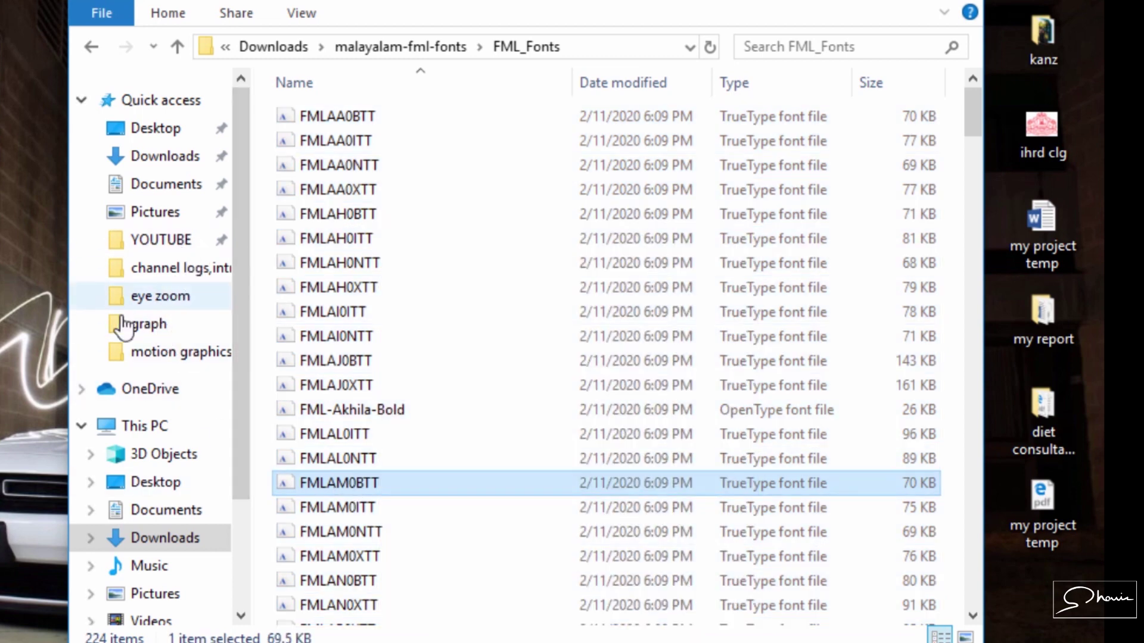
# - Browse to the C:\Windows\Fonts folder, check its options, then close the window
pyautogui.scroll(-3, 140, 566)
pyautogui.click(166, 549)
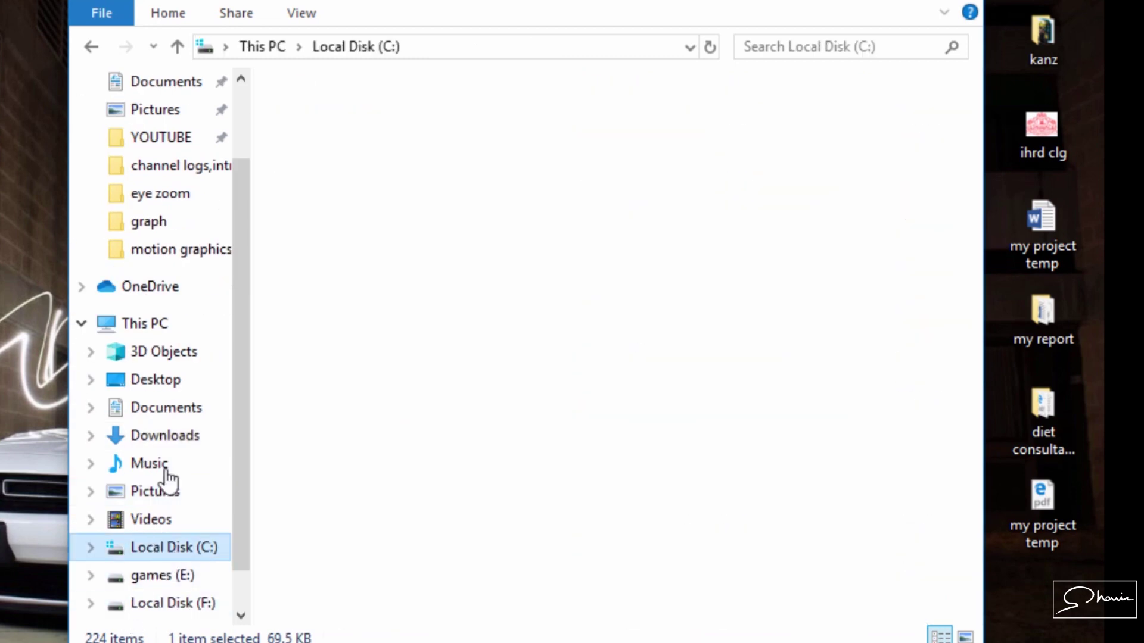
pyautogui.doubleClick(338, 188)
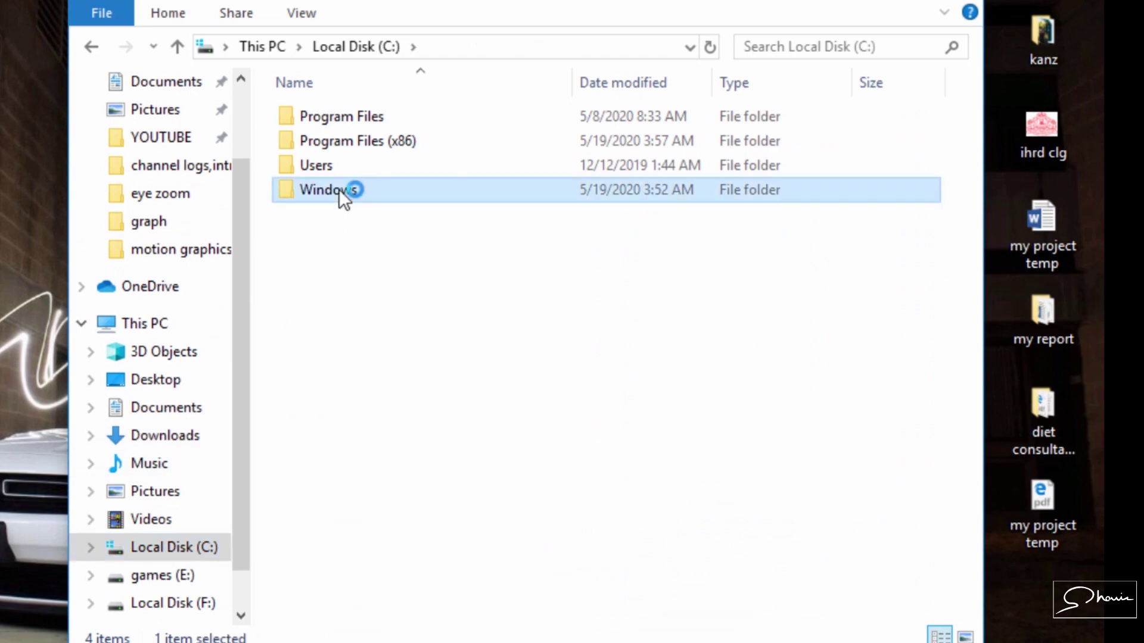
pyautogui.scroll(-4, 340, 326)
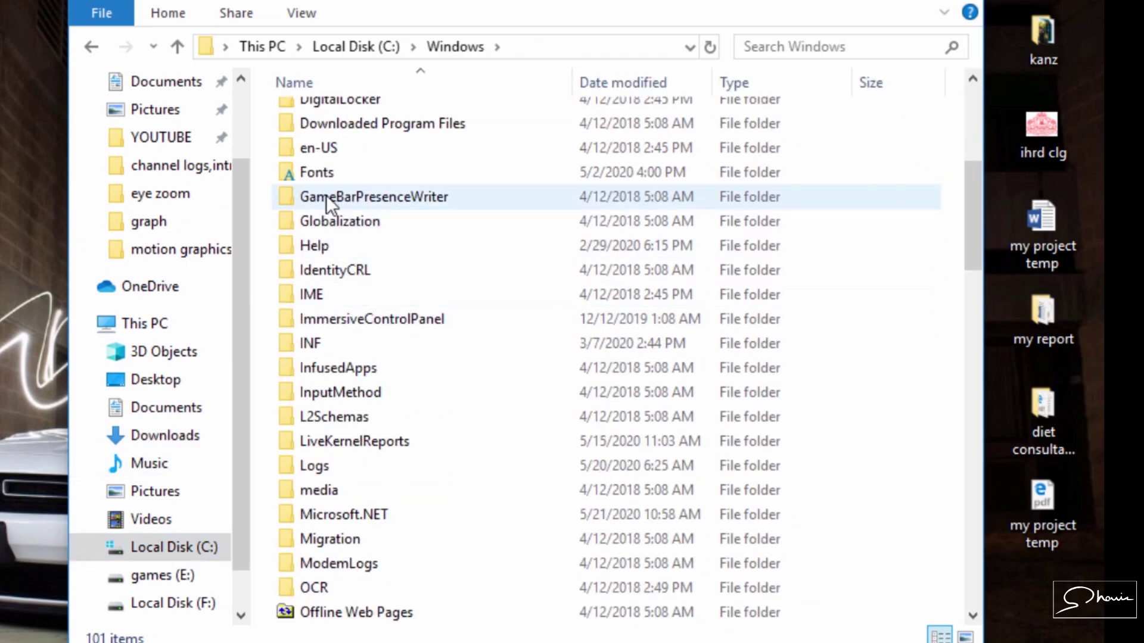
pyautogui.doubleClick(340, 173)
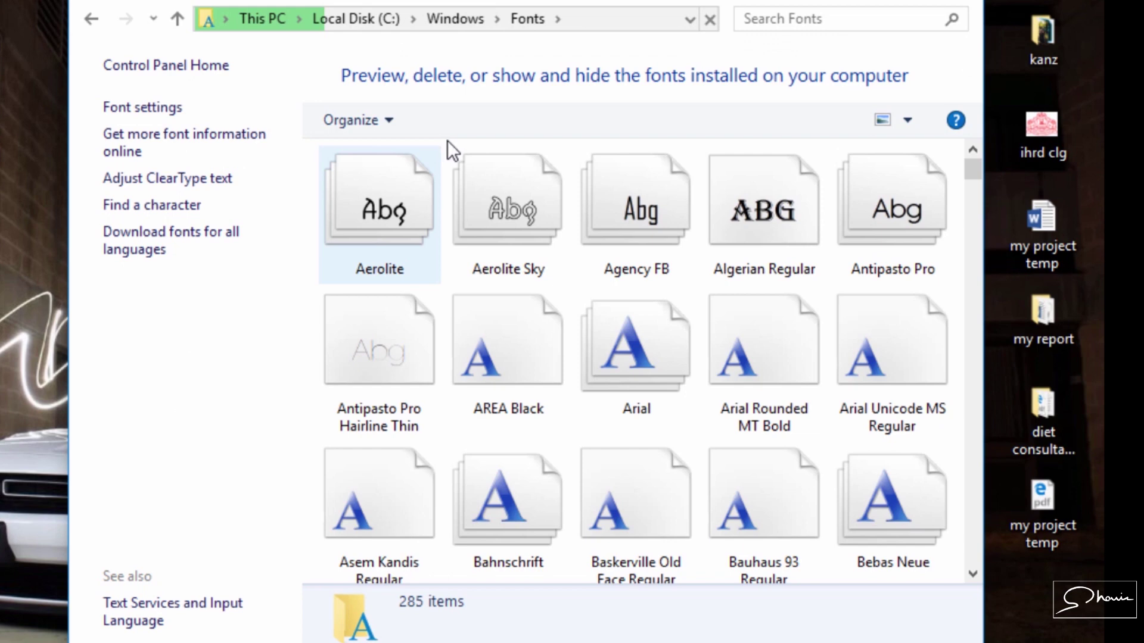
pyautogui.rightClick(447, 141)
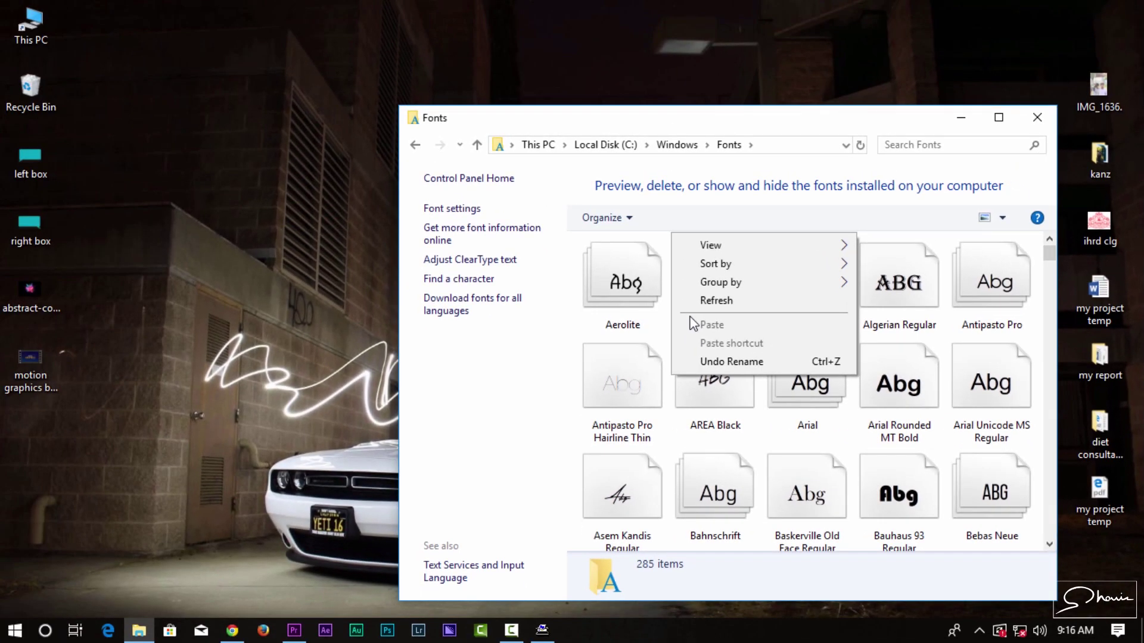
pyautogui.click(1039, 118)
pyautogui.click(1036, 115)
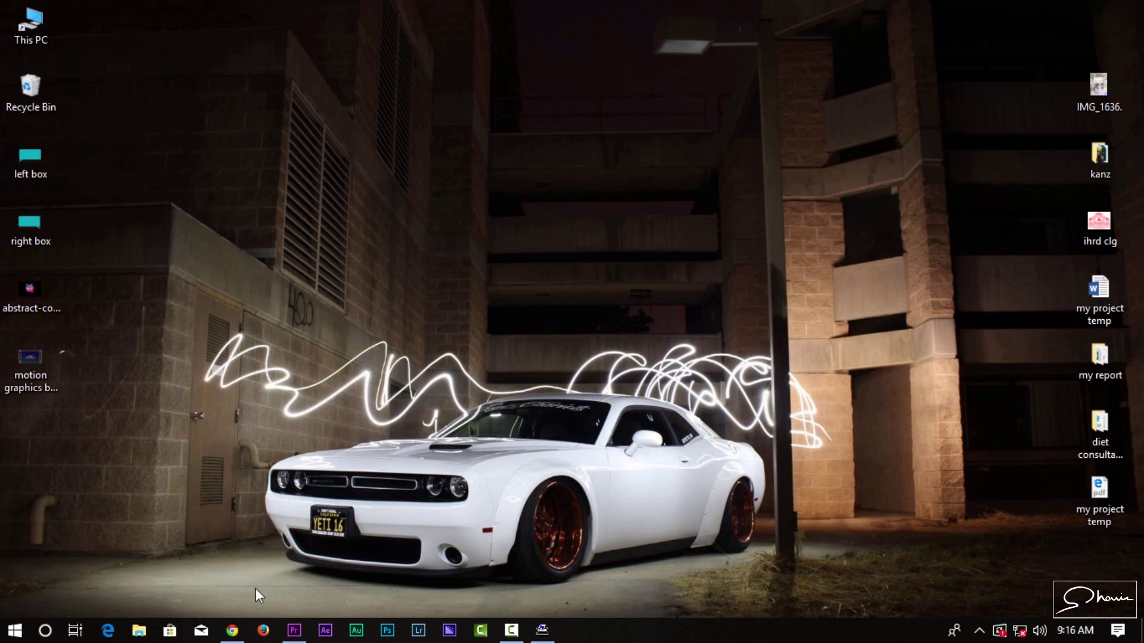
# - Return to Kuttipencil in Chrome and delete the existing Malayalam text from the editor
pyautogui.click(233, 631)
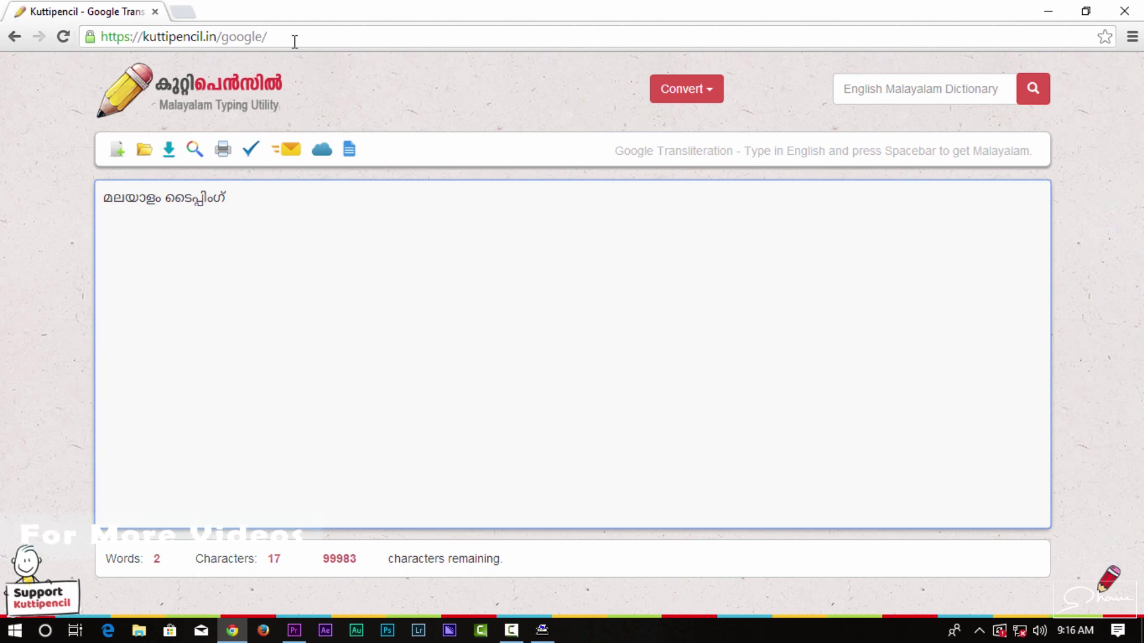
pyautogui.moveTo(267, 37); pyautogui.dragTo(146, 37)
pyautogui.click(294, 71)
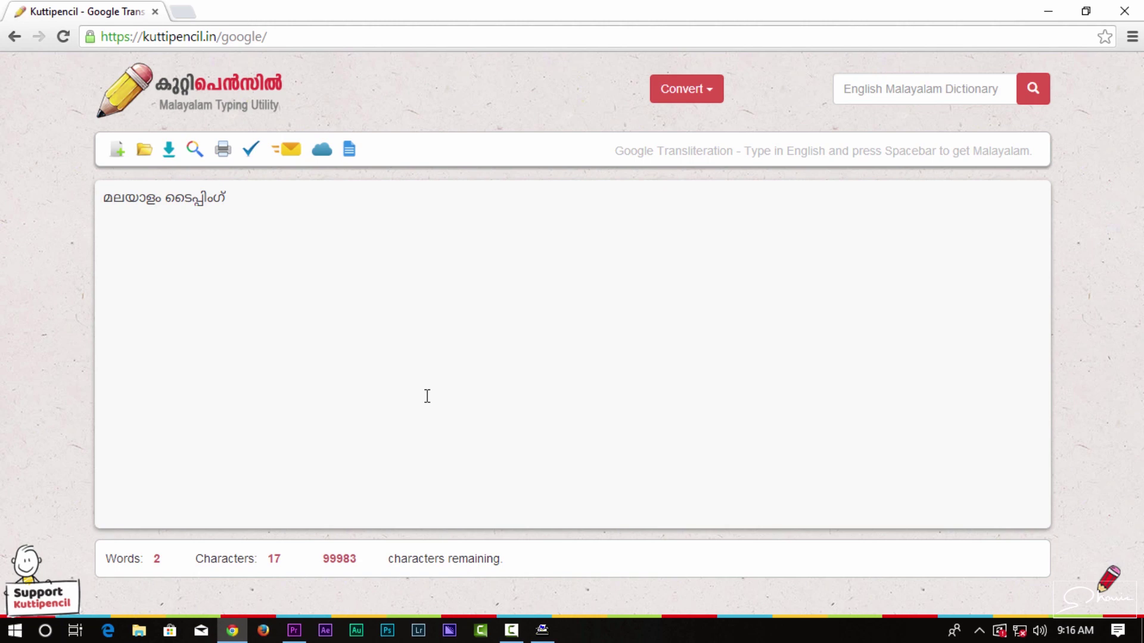
pyautogui.click(275, 189)
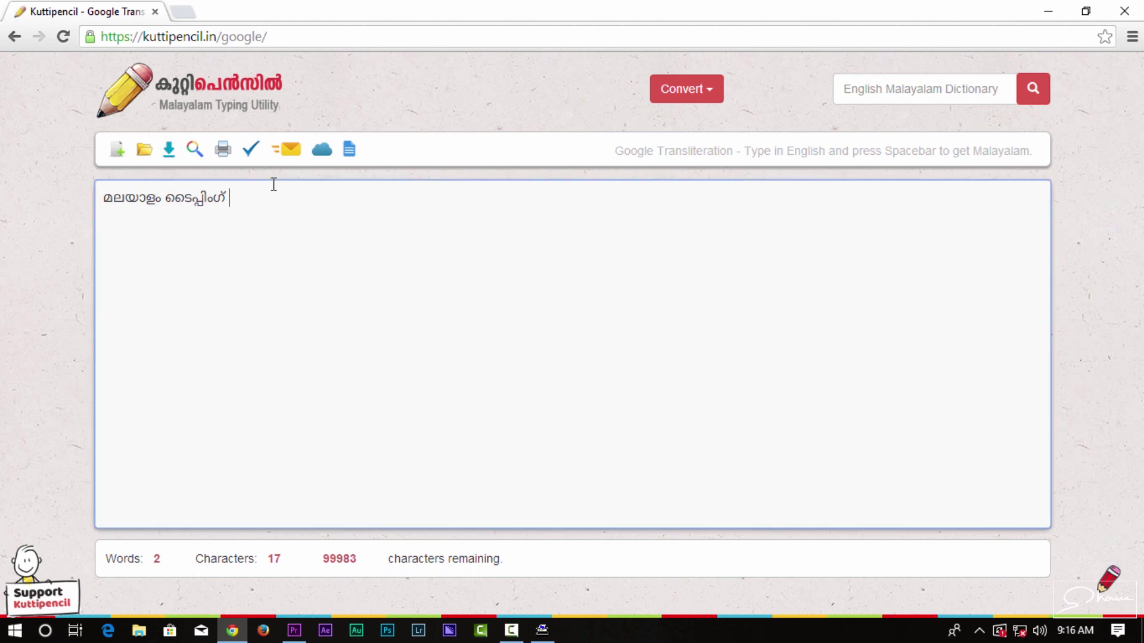
pyautogui.press('BackSpace')
pyautogui.press('BackSpace')
pyautogui.press('BackSpace')
pyautogui.press('BackSpace')
pyautogui.press('BackSpace')
pyautogui.press('BackSpace')
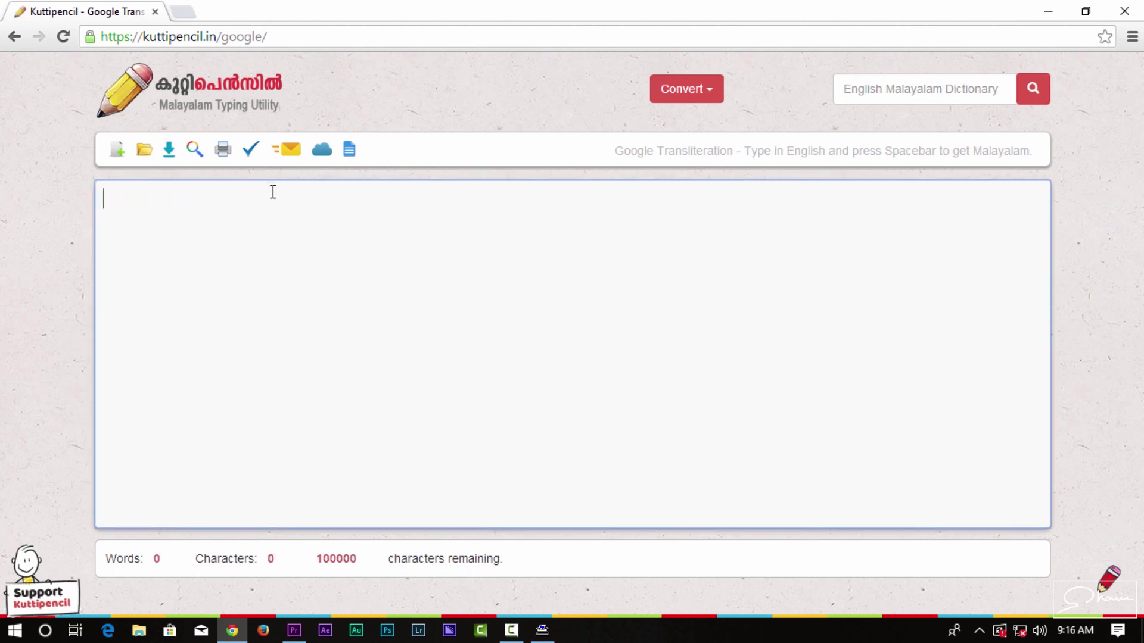
# - Type 'malayalam typing' so it transliterates to മലയാളം ടൈപ്പിംഗ്
pyautogui.write('malayalam ')
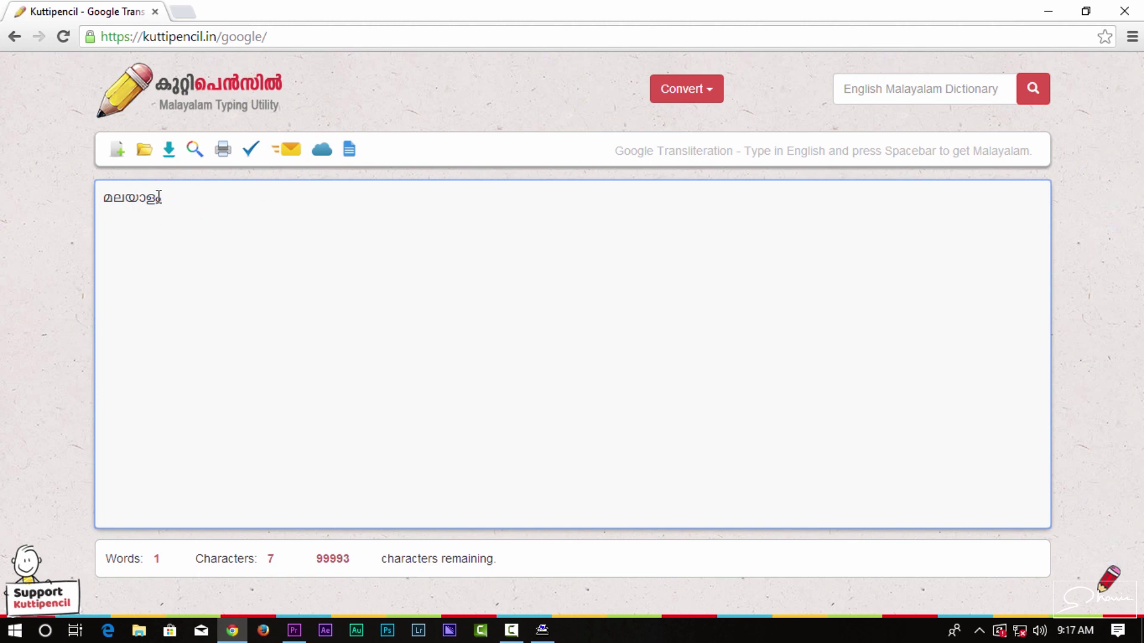
pyautogui.write('t')
pyautogui.write('yping')
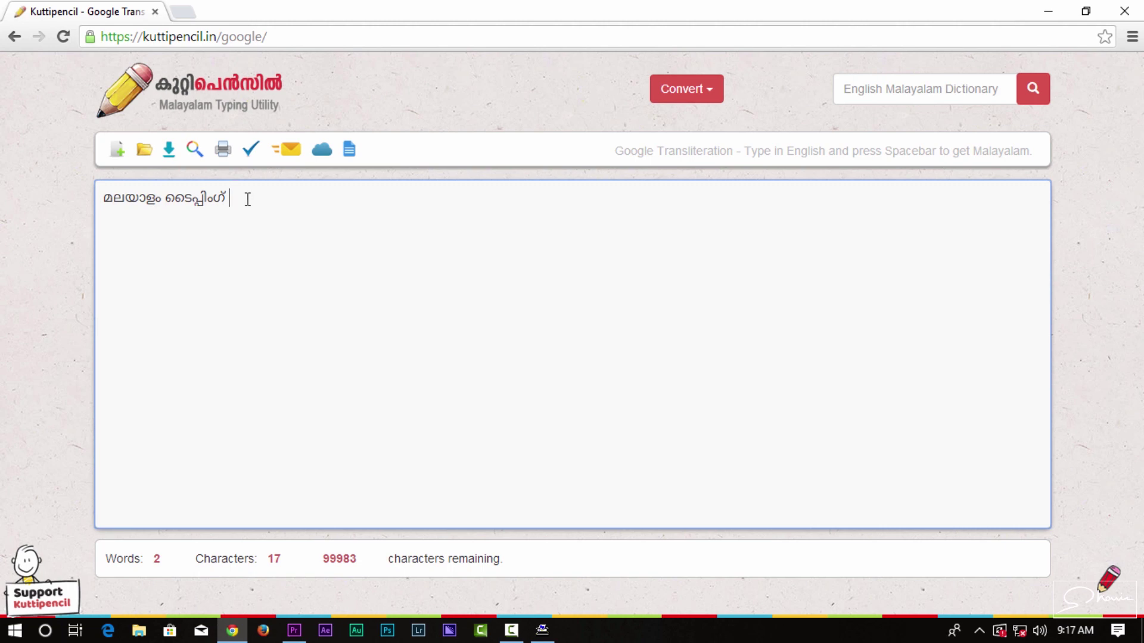
# - Select the Malayalam line, check the conversion options, then switch to the blank Typeit editor
pyautogui.moveTo(245, 199); pyautogui.dragTo(95, 200)
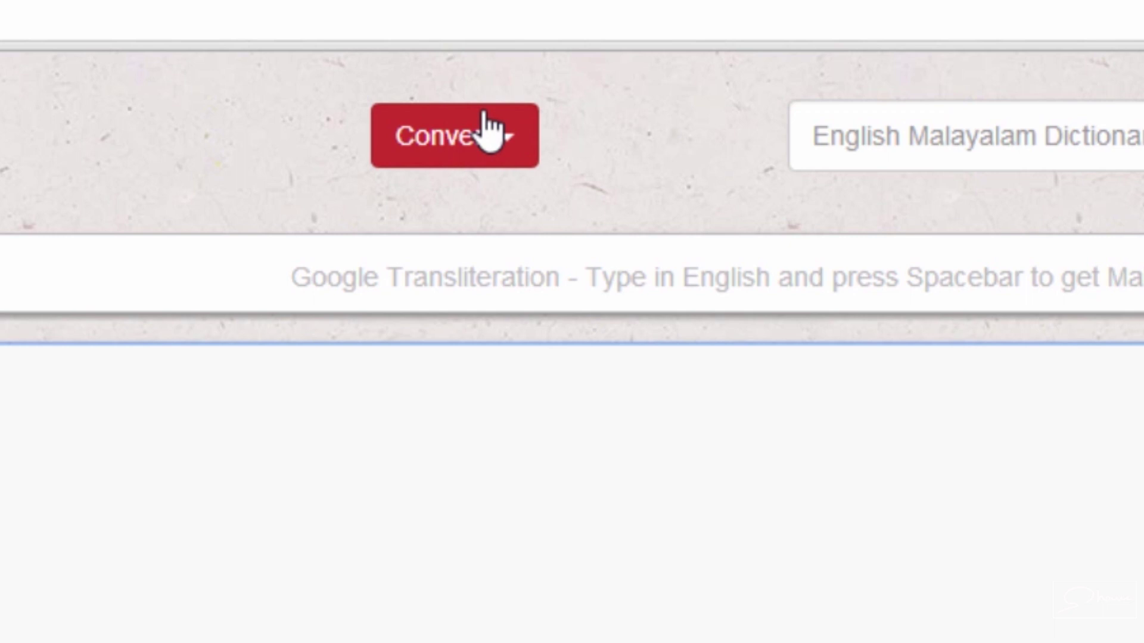
pyautogui.click(698, 82)
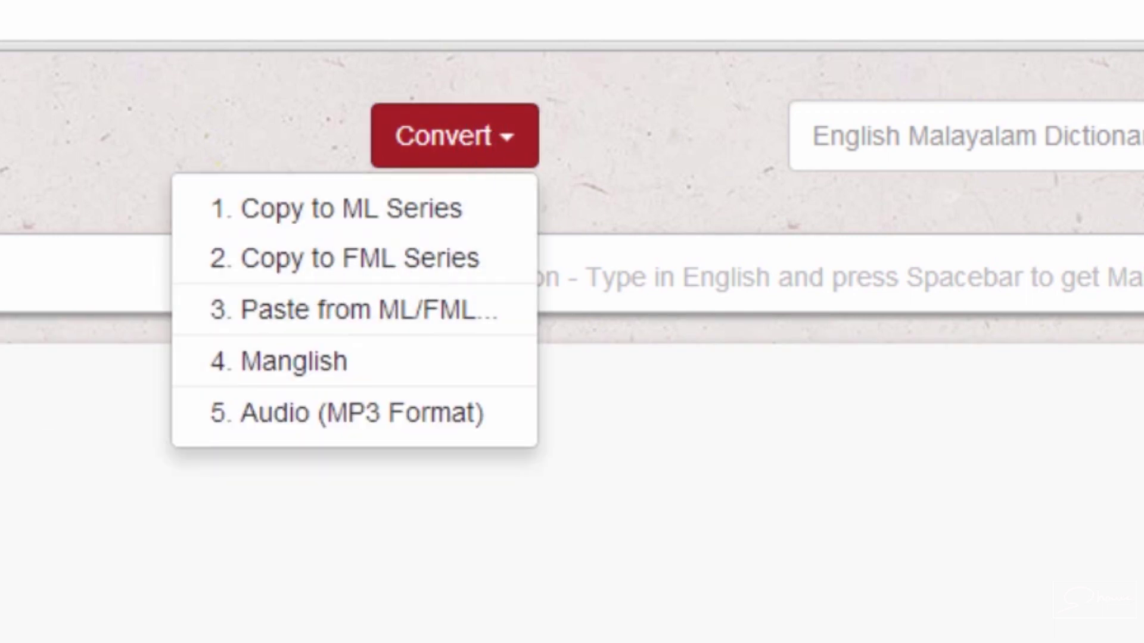
pyautogui.click(427, 211)
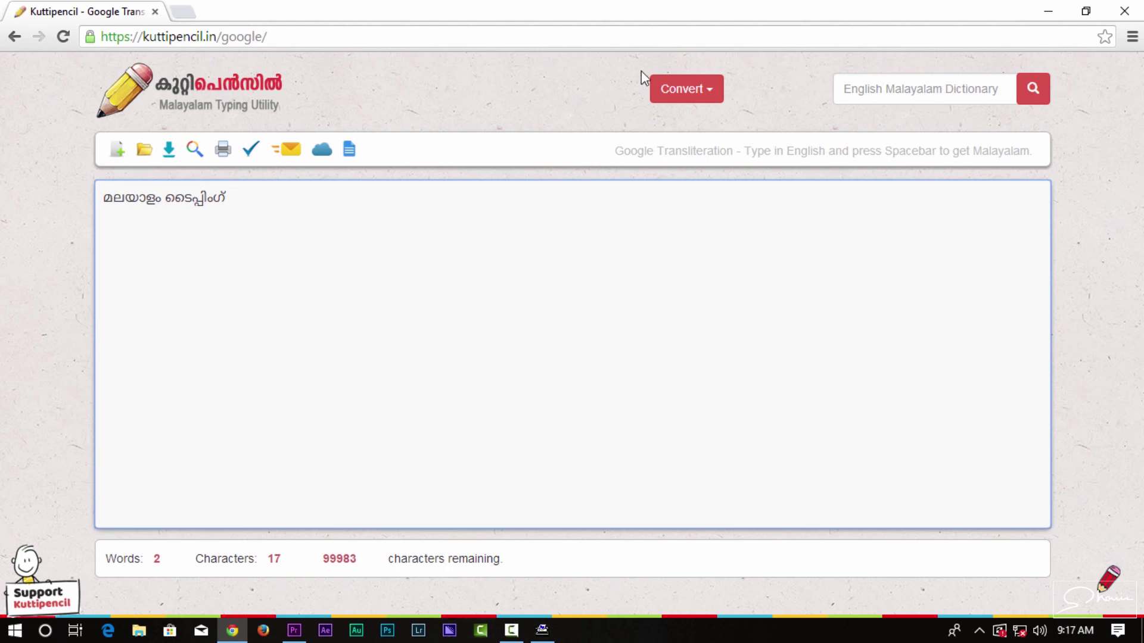
pyautogui.click(674, 91)
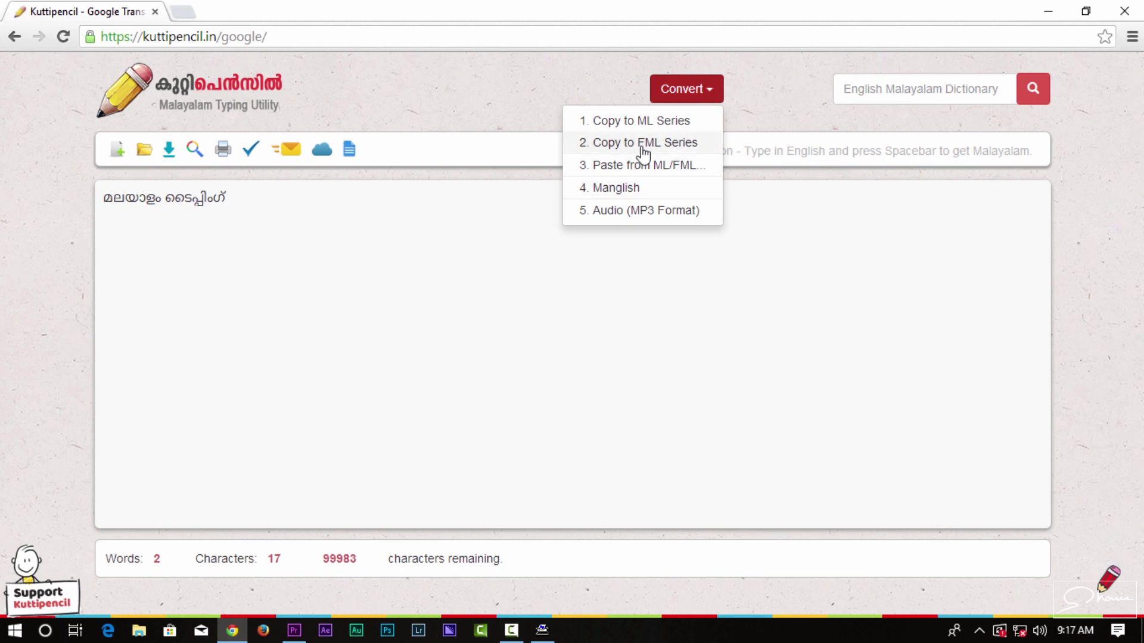
pyautogui.click(720, 366)
pyautogui.click(543, 630)
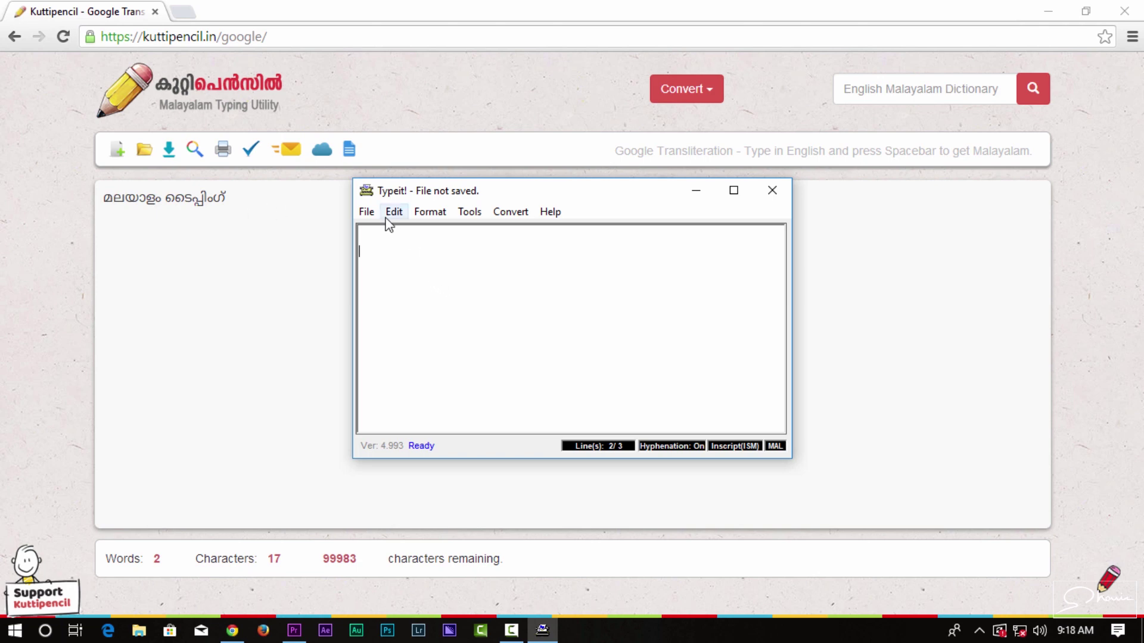
pyautogui.click(367, 212)
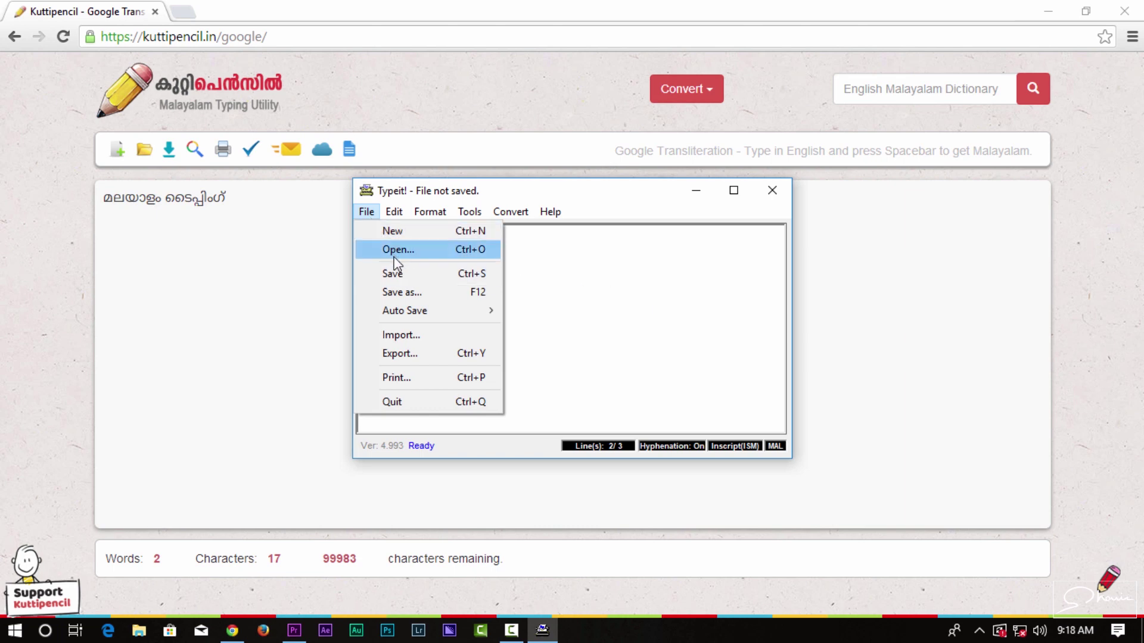
pyautogui.click(540, 274)
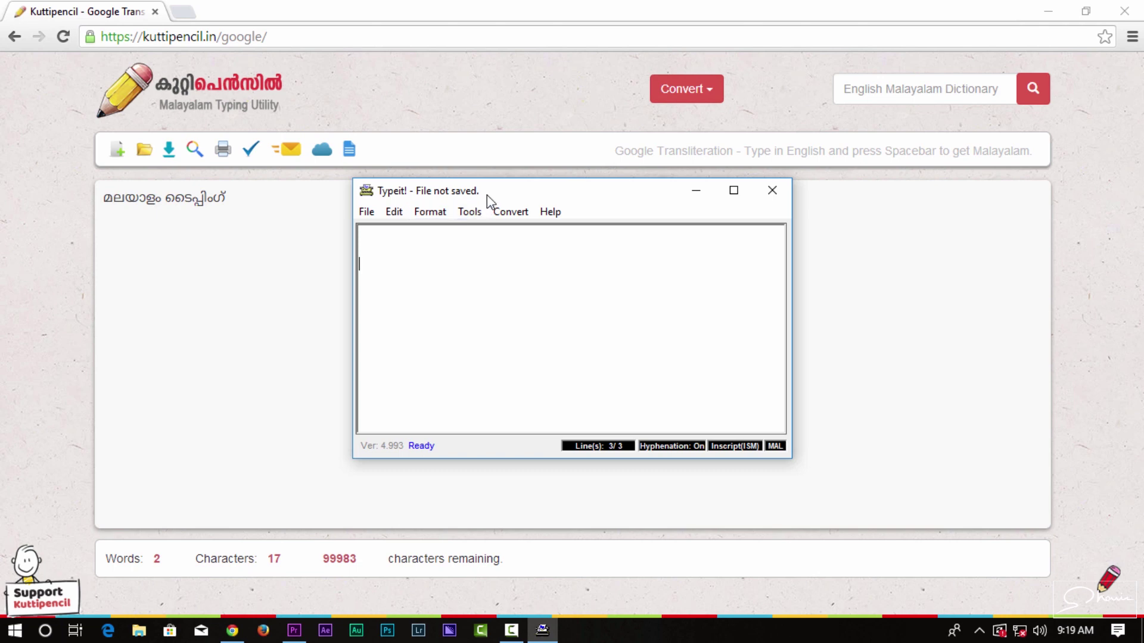
# - Copy the Malayalam phrase മലയാളം ടൈപ്പിംഗ് from the Kuttipencil page
pyautogui.click(248, 195)
pyautogui.moveTo(248, 195); pyautogui.dragTo(89, 199)
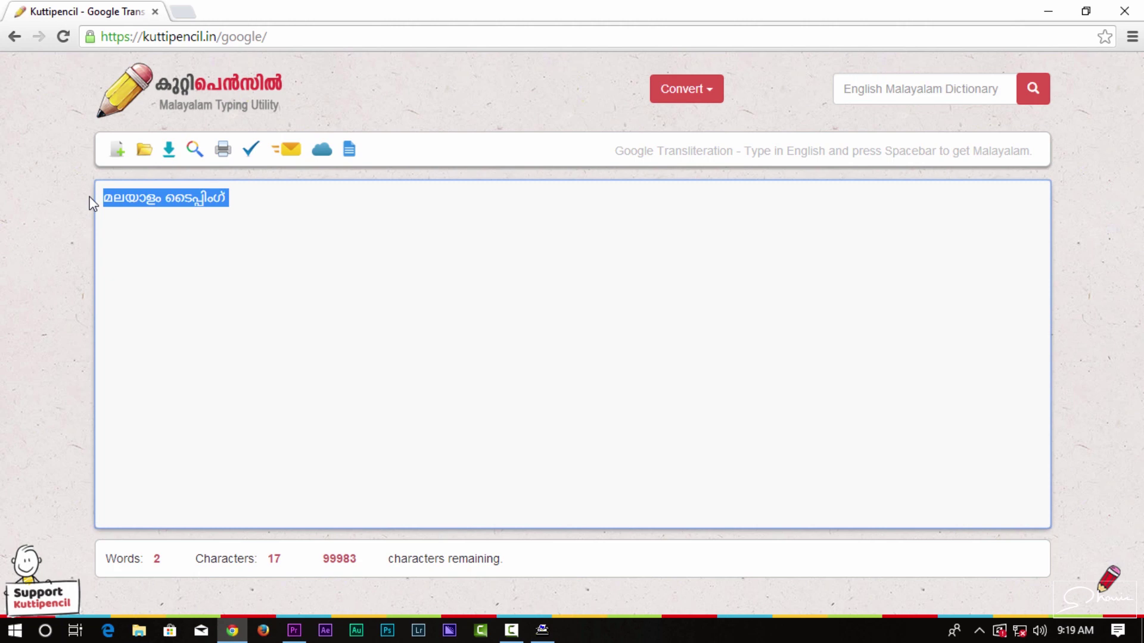
pyautogui.rightClick(159, 198)
pyautogui.click(221, 265)
# - In Typeit, paste the phrase from Unicode and select the pasted line
pyautogui.click(542, 631)
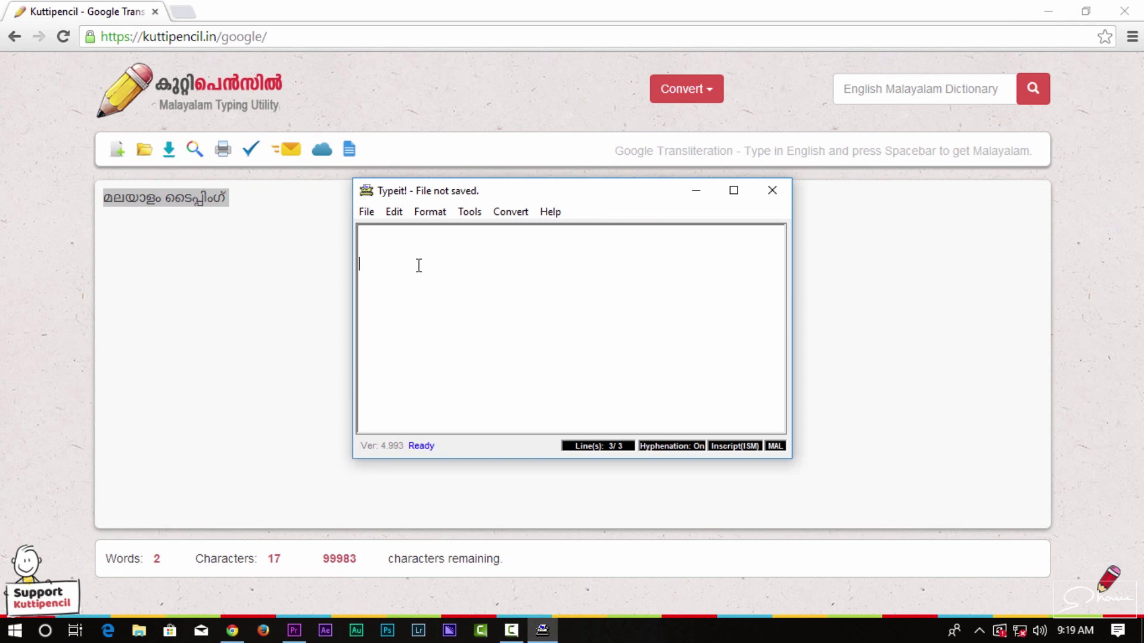
pyautogui.click(504, 214)
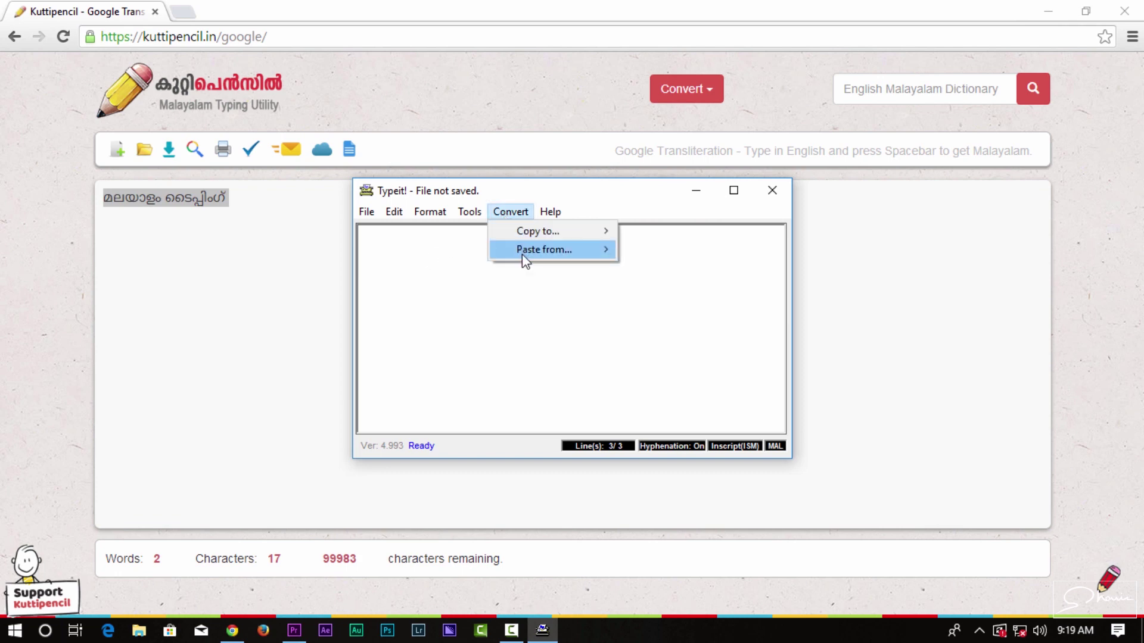
pyautogui.moveTo(524, 254)
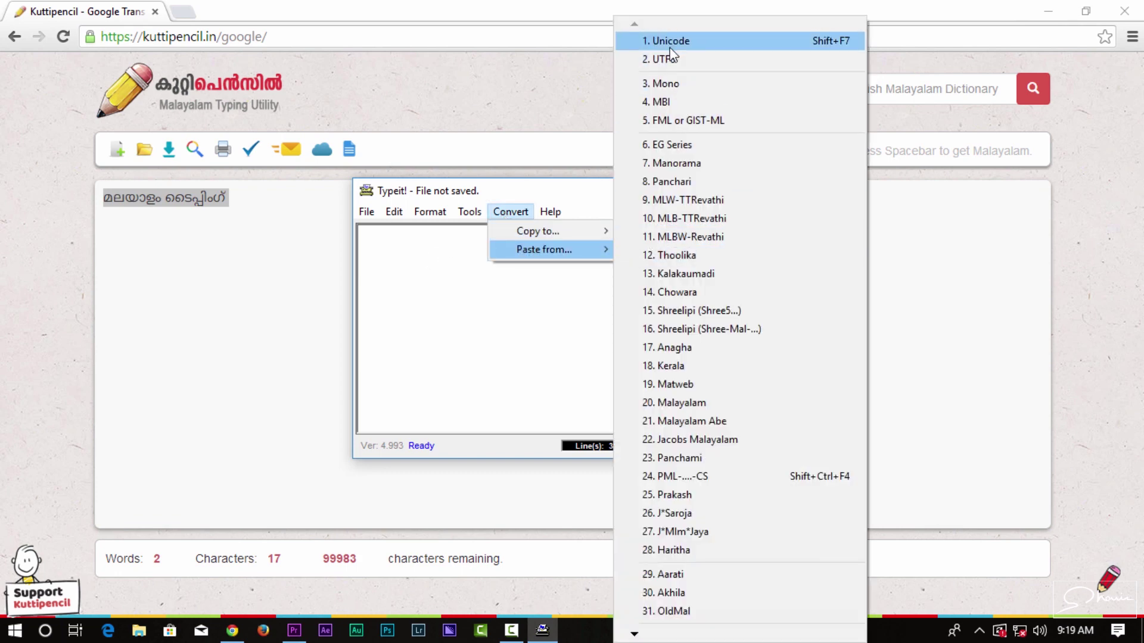
pyautogui.click(690, 41)
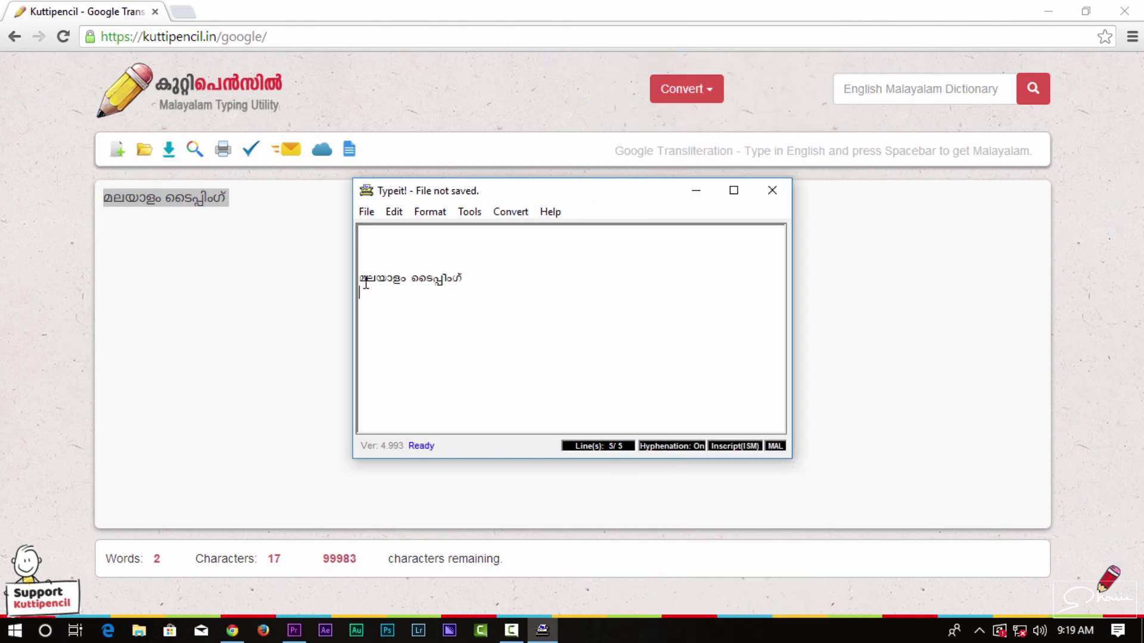
pyautogui.moveTo(474, 278); pyautogui.dragTo(359, 278)
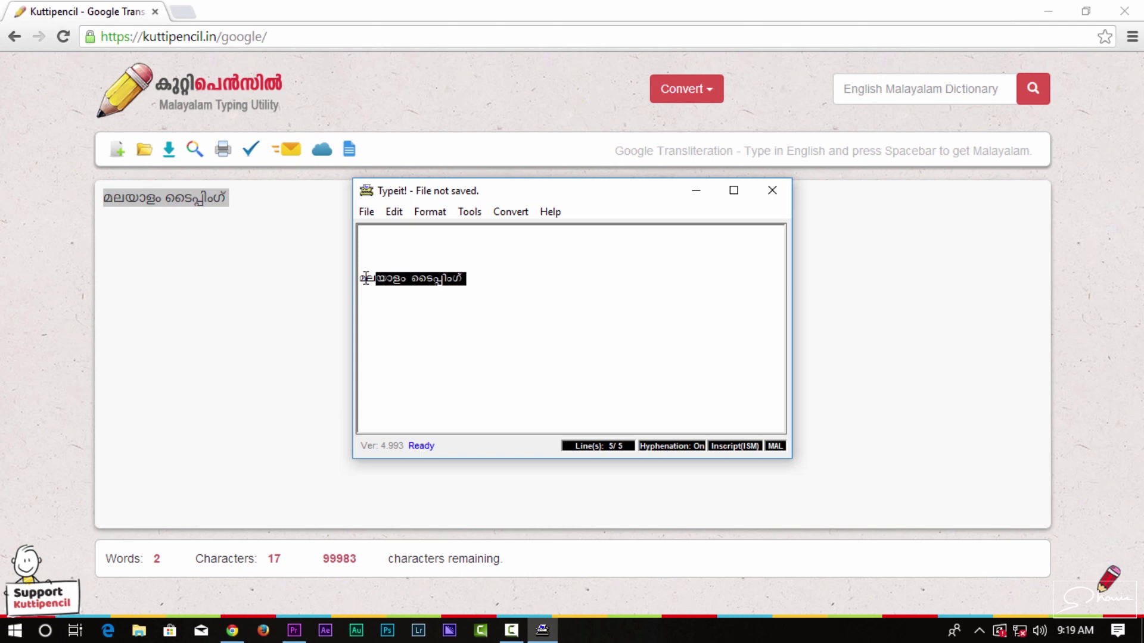
pyautogui.click(517, 212)
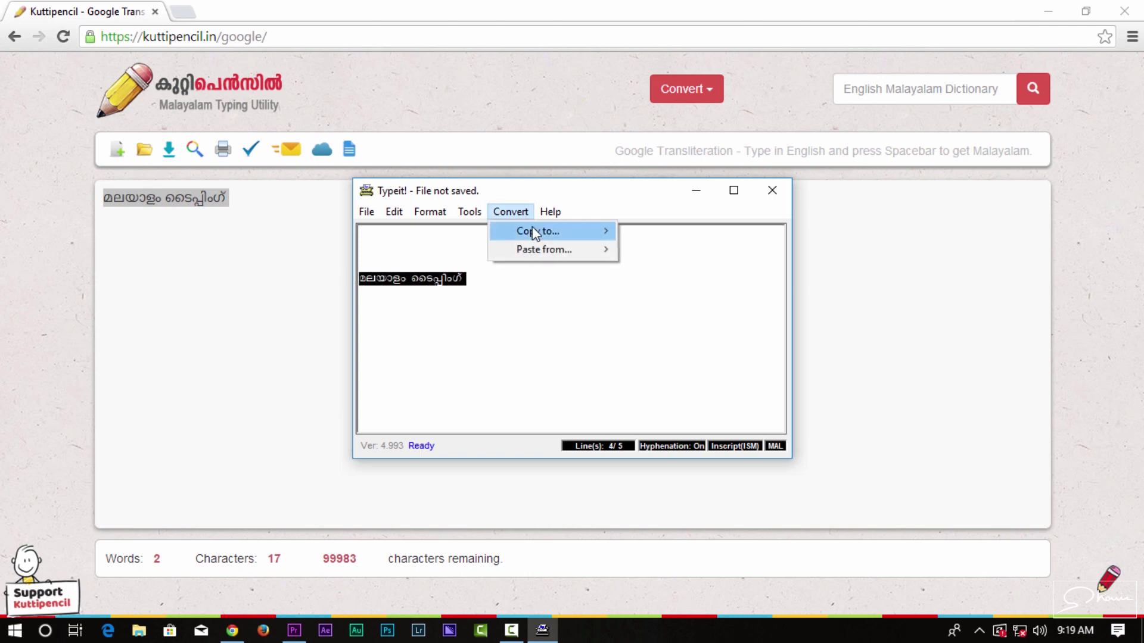
# - Copy the line to FML encoding, confirm, and minimise Typeit and Chrome
pyautogui.moveTo(532, 230)
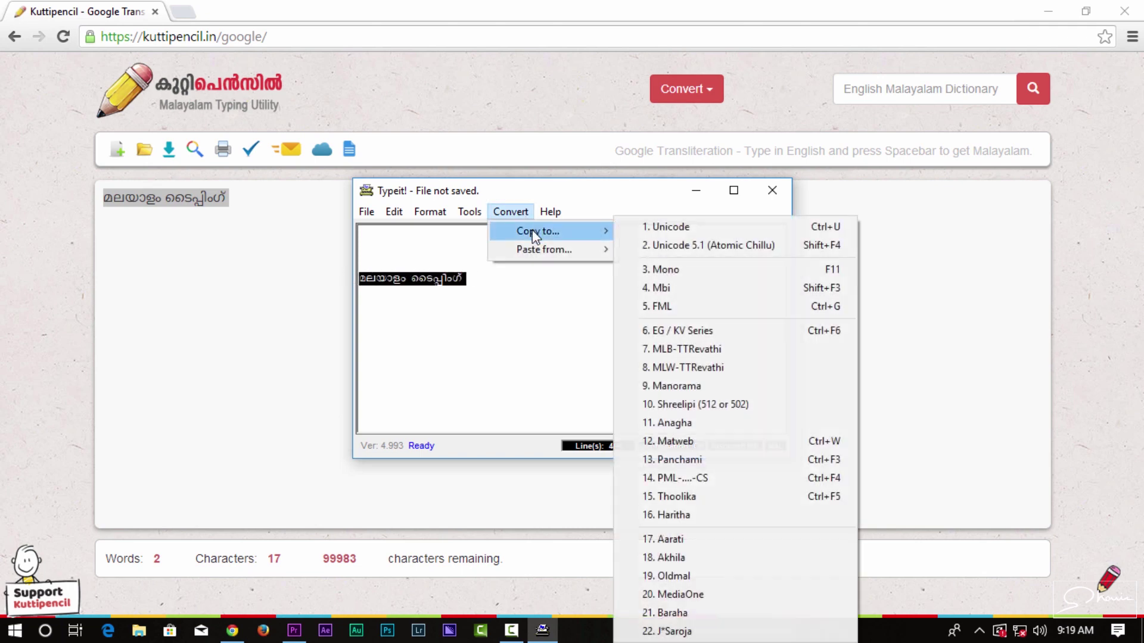
pyautogui.click(676, 306)
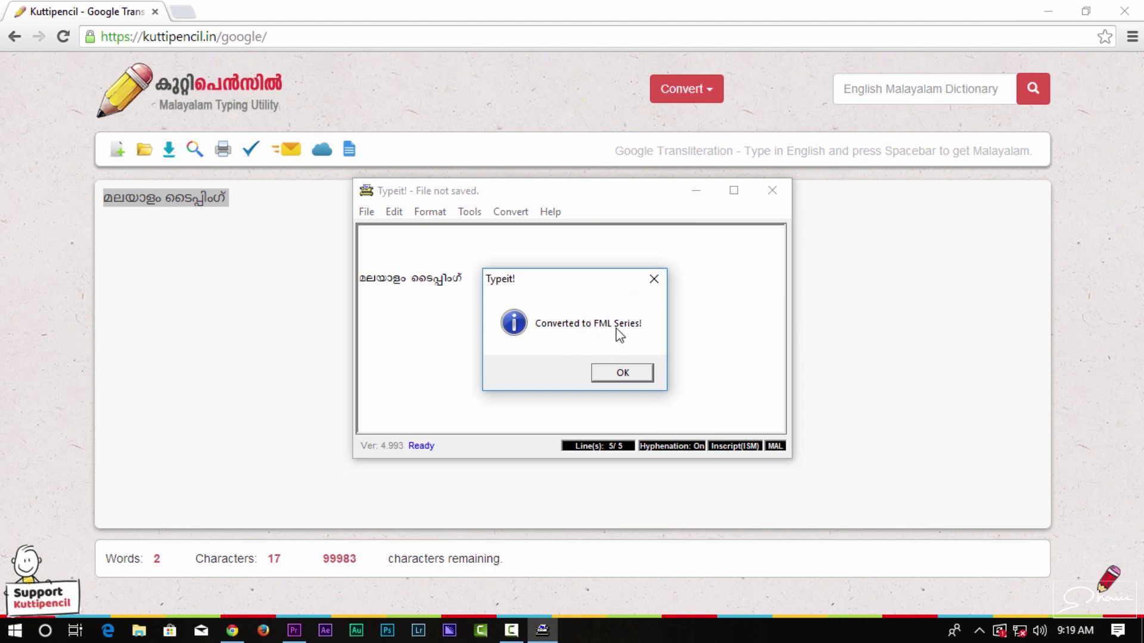
pyautogui.click(623, 374)
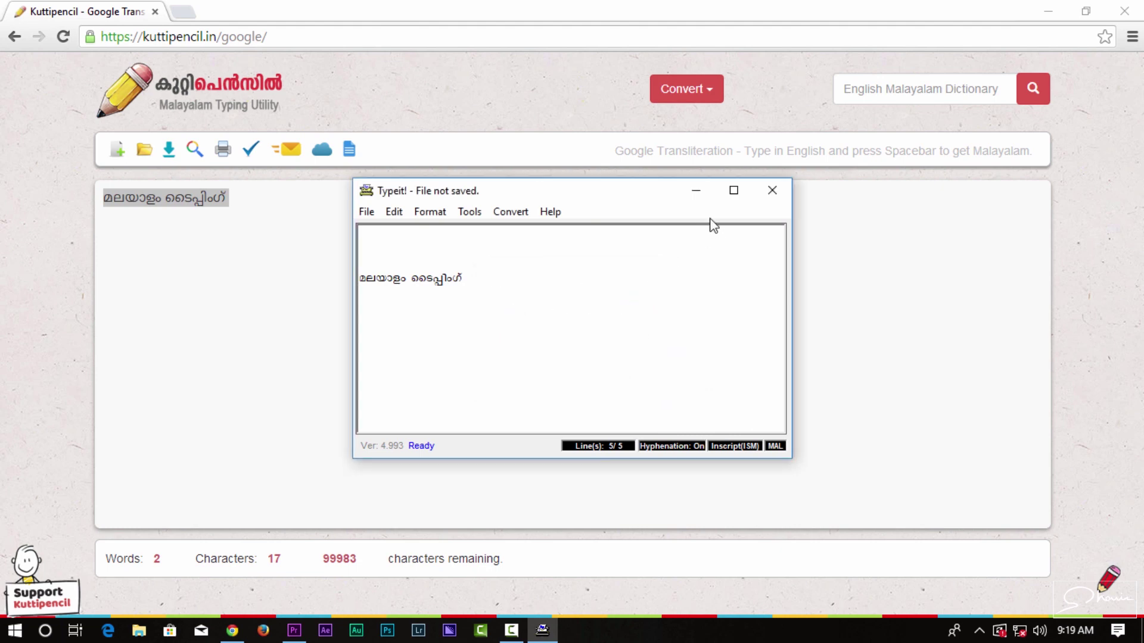
pyautogui.click(696, 191)
pyautogui.click(1047, 10)
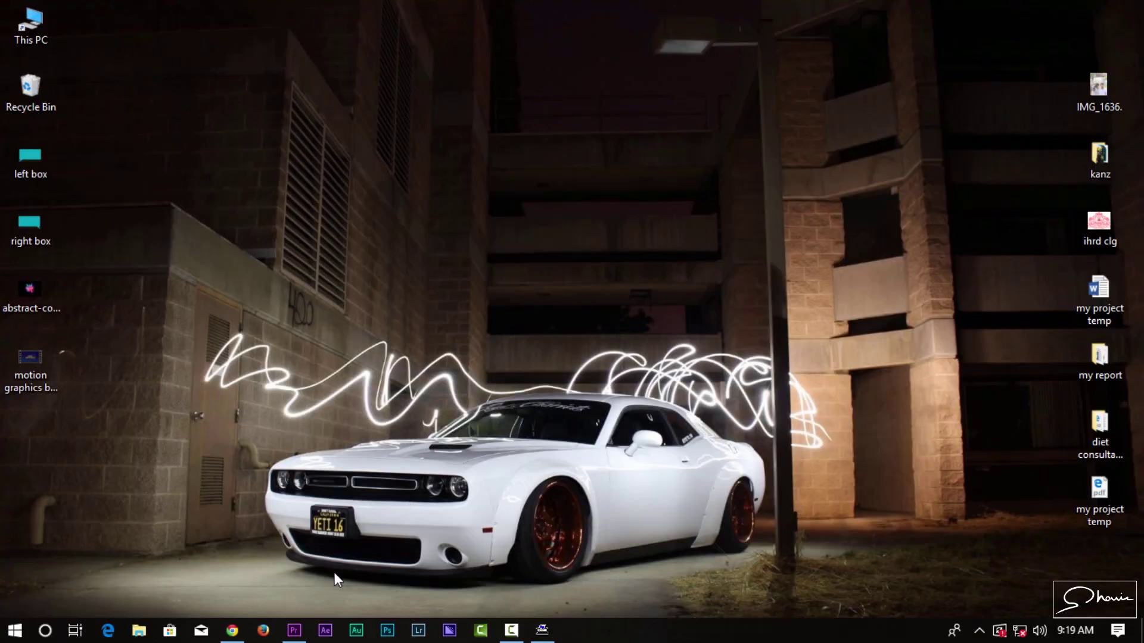
# - Create a 1280×720 Color Matte in white (FFFFFF) and drag it into a new sequence
pyautogui.click(294, 630)
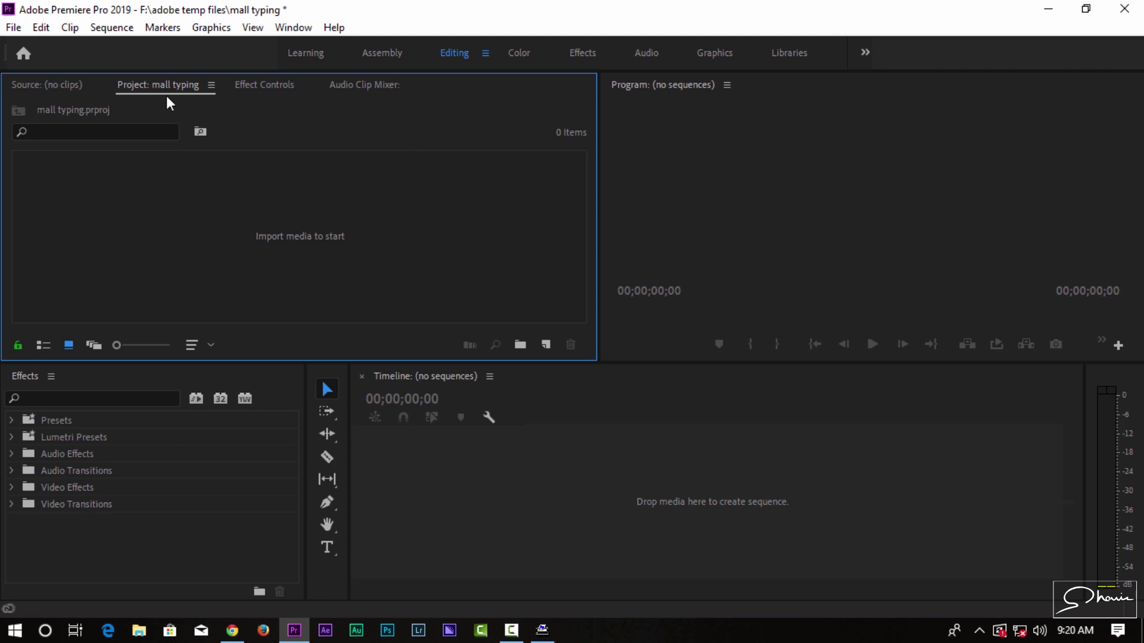
pyautogui.rightClick(171, 195)
pyautogui.moveTo(242, 270)
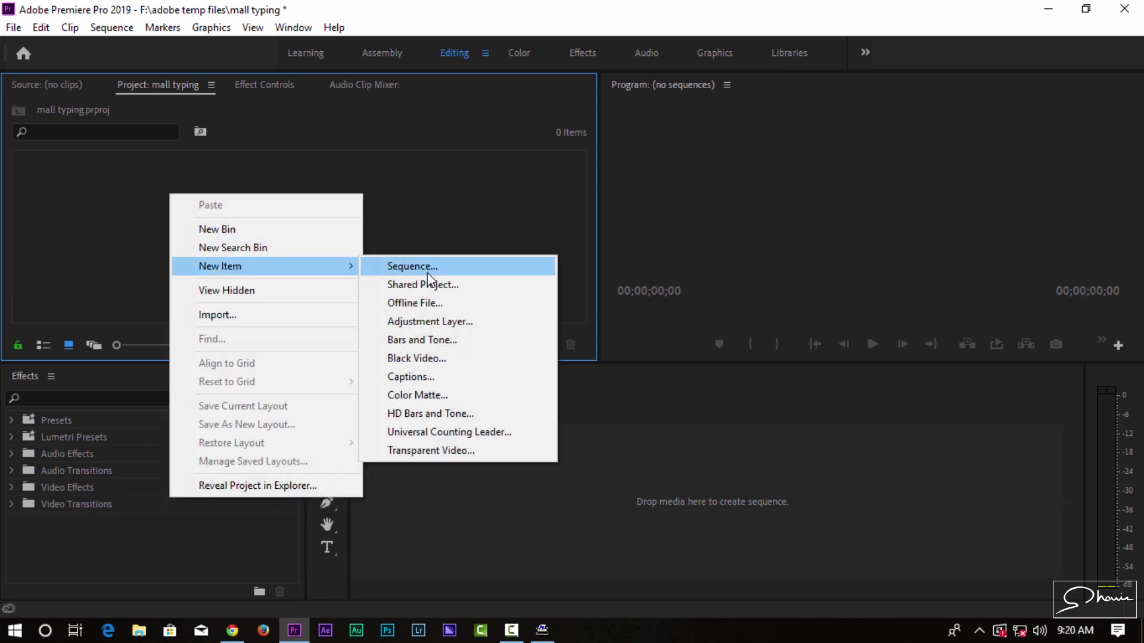
pyautogui.click(443, 396)
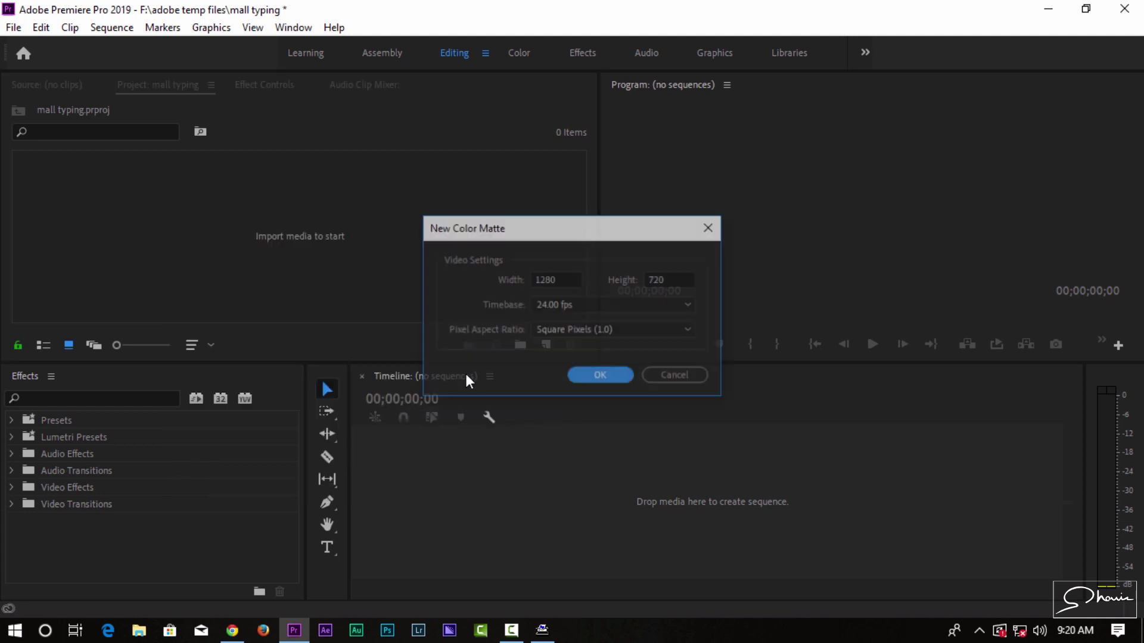
pyautogui.click(595, 376)
pyautogui.write('ffffff')
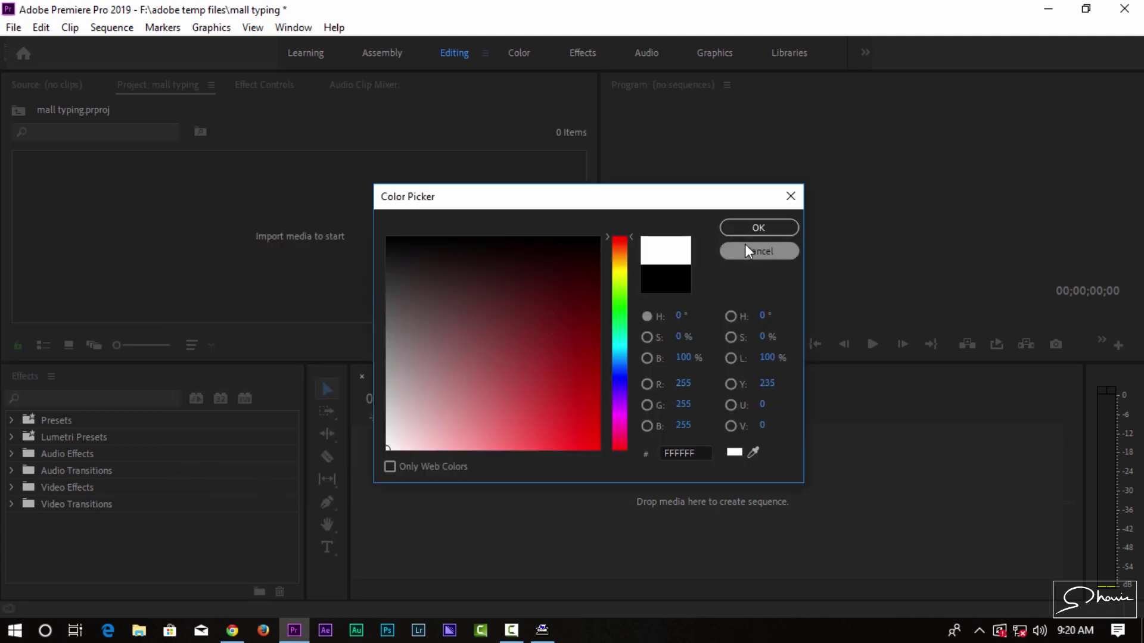
pyautogui.click(758, 227)
pyautogui.press('Return')
pyautogui.click(84, 212)
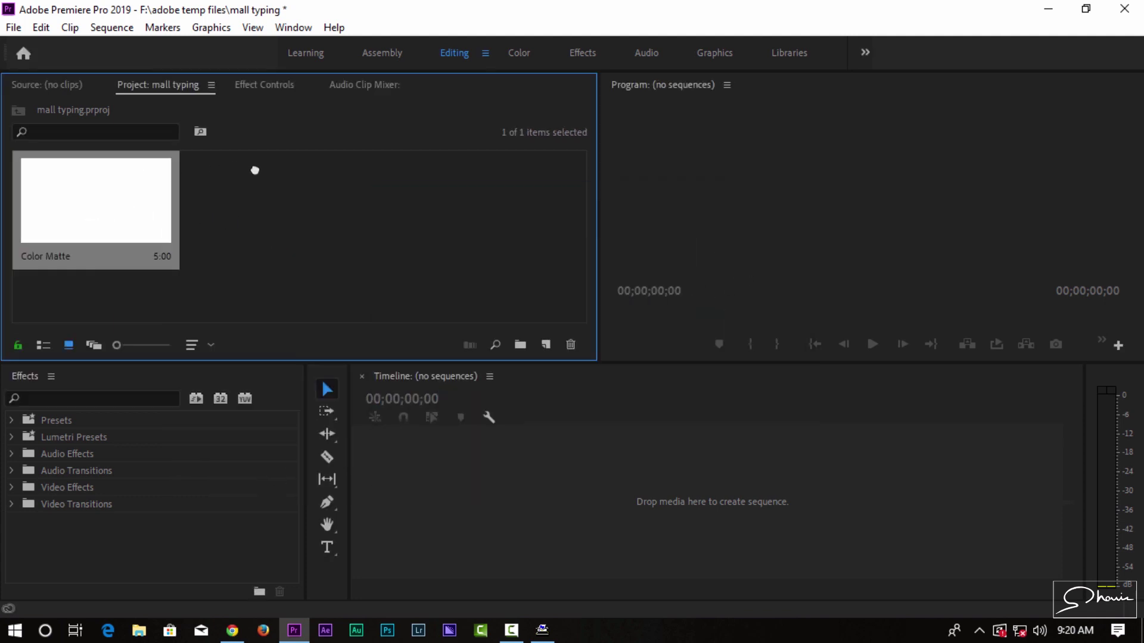
pyautogui.moveTo(484, 482); pyautogui.dragTo(480, 477)
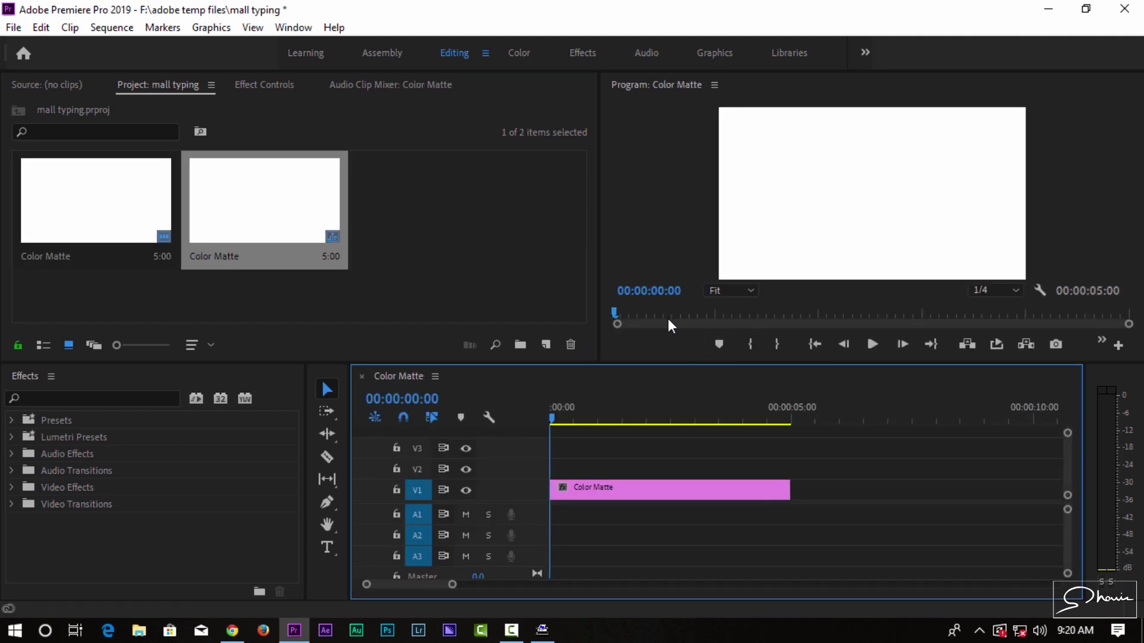
# - Add a text title on V2 over the Color Matte and show its Effect Controls
pyautogui.click(327, 547)
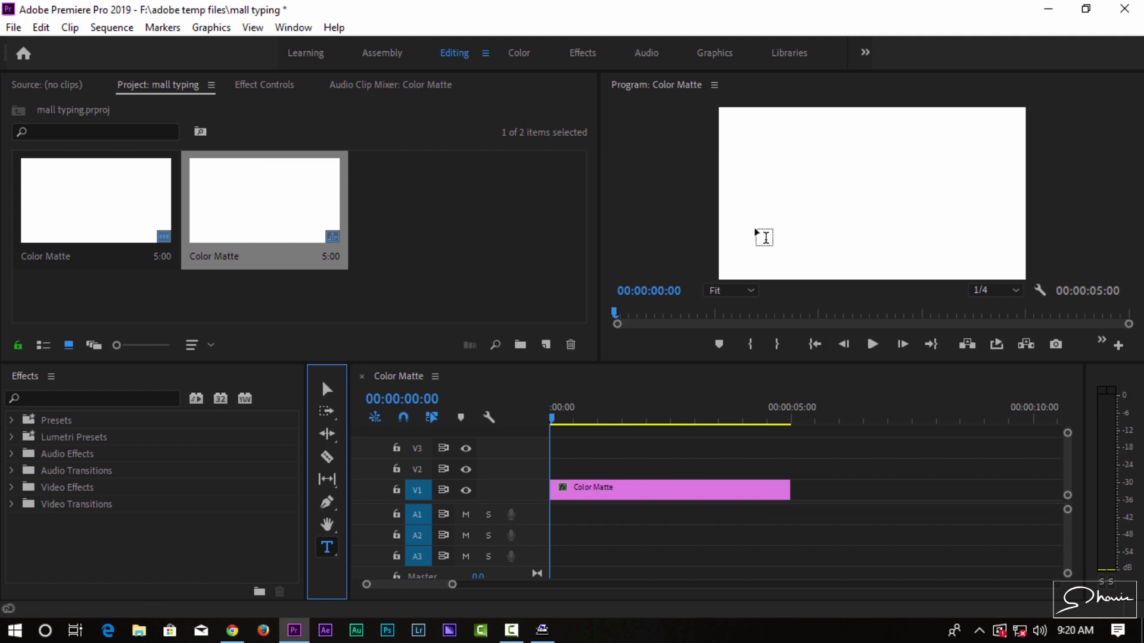
pyautogui.click(766, 197)
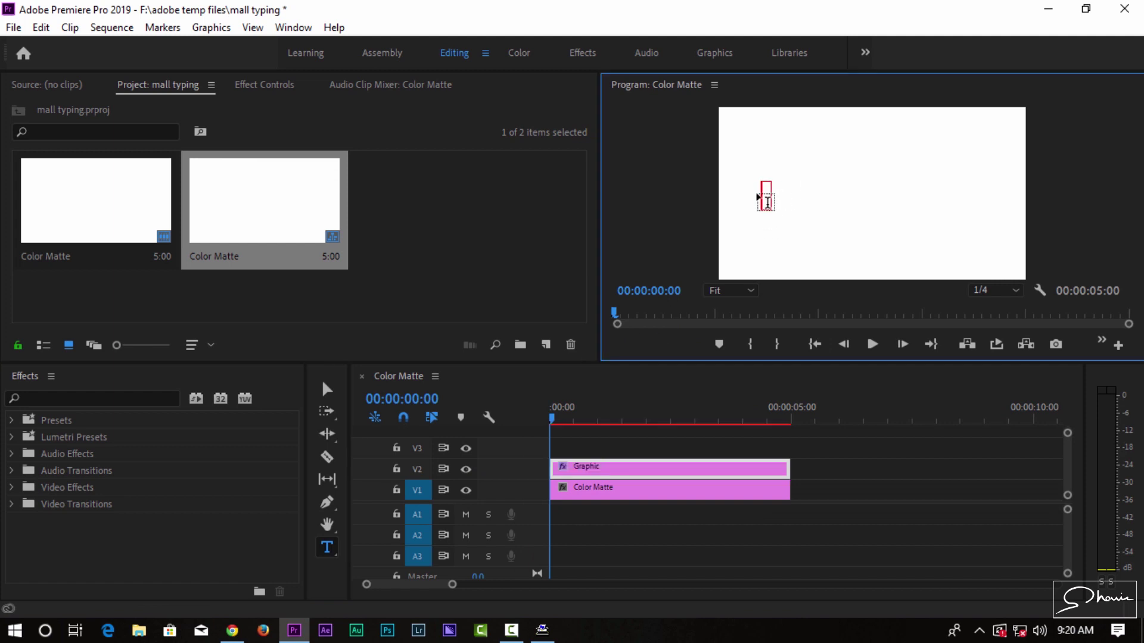
pyautogui.click(271, 88)
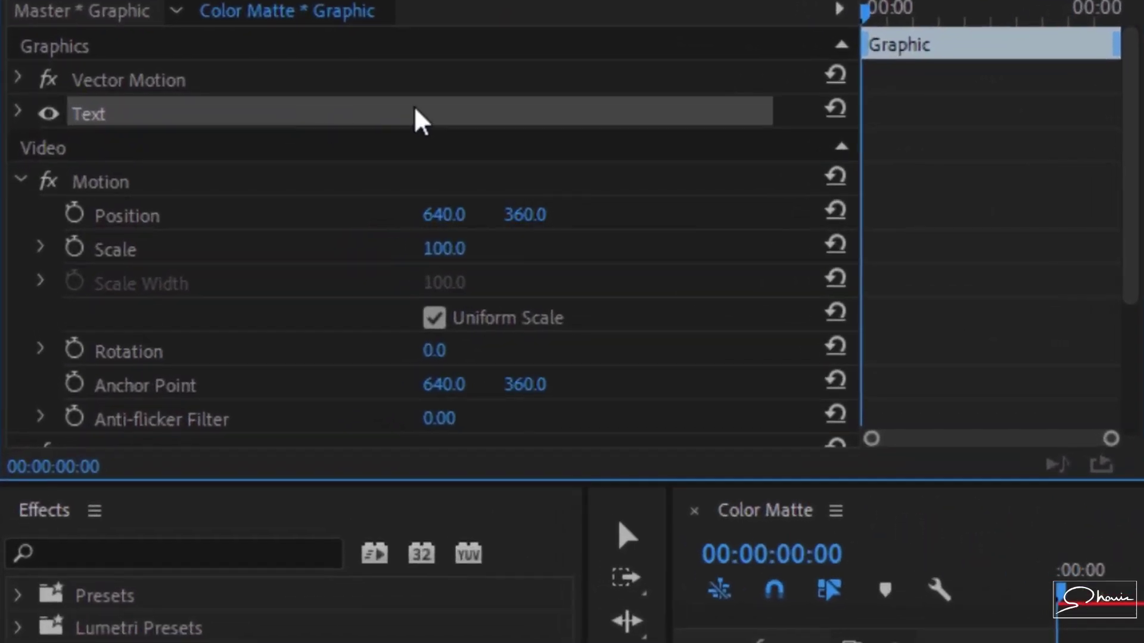
# - Filter the title's font list by 'fml' and choose FML-TTAshtamudiExBold
pyautogui.click(18, 113)
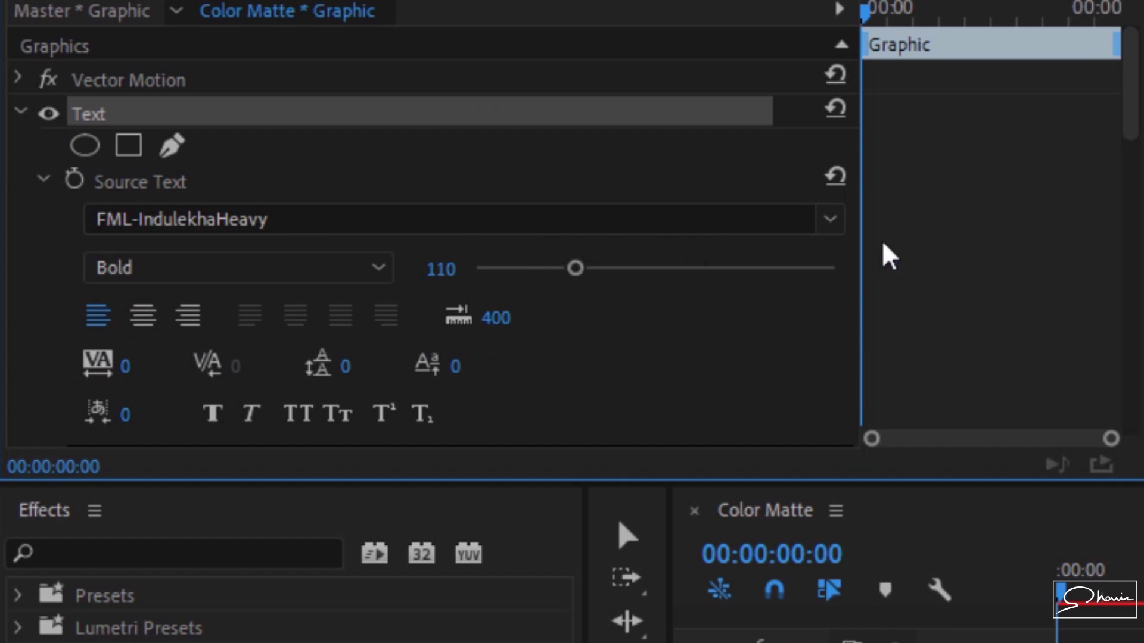
pyautogui.click(301, 220)
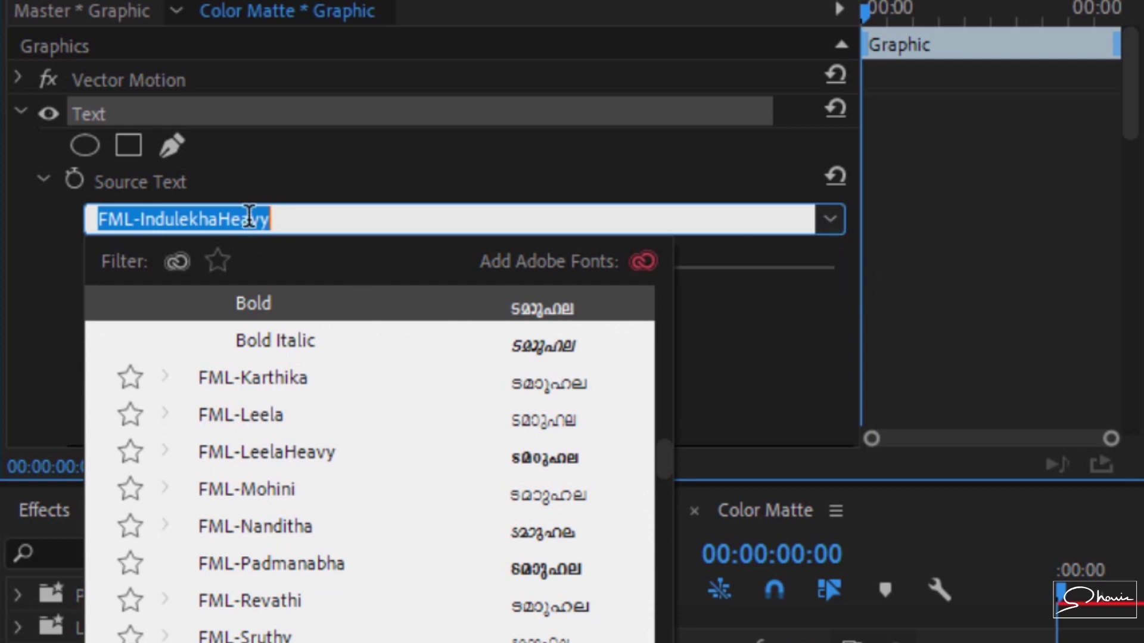
pyautogui.write('fml')
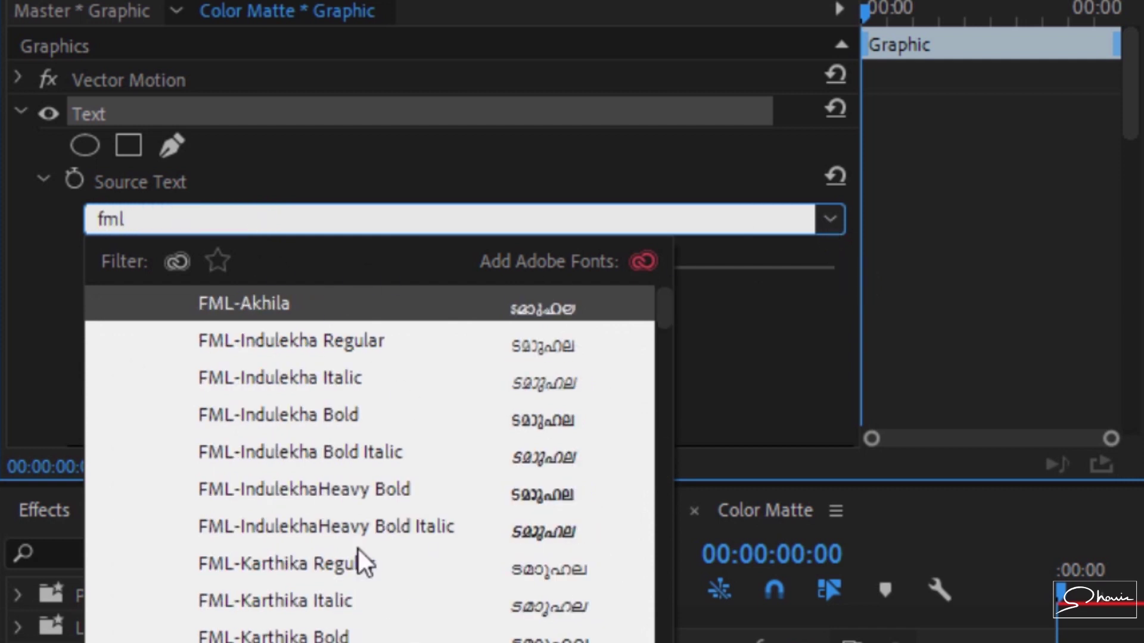
pyautogui.scroll(-3, 408, 470)
pyautogui.scroll(-3, 403, 523)
pyautogui.scroll(-5, 402, 523)
pyautogui.scroll(-5, 403, 523)
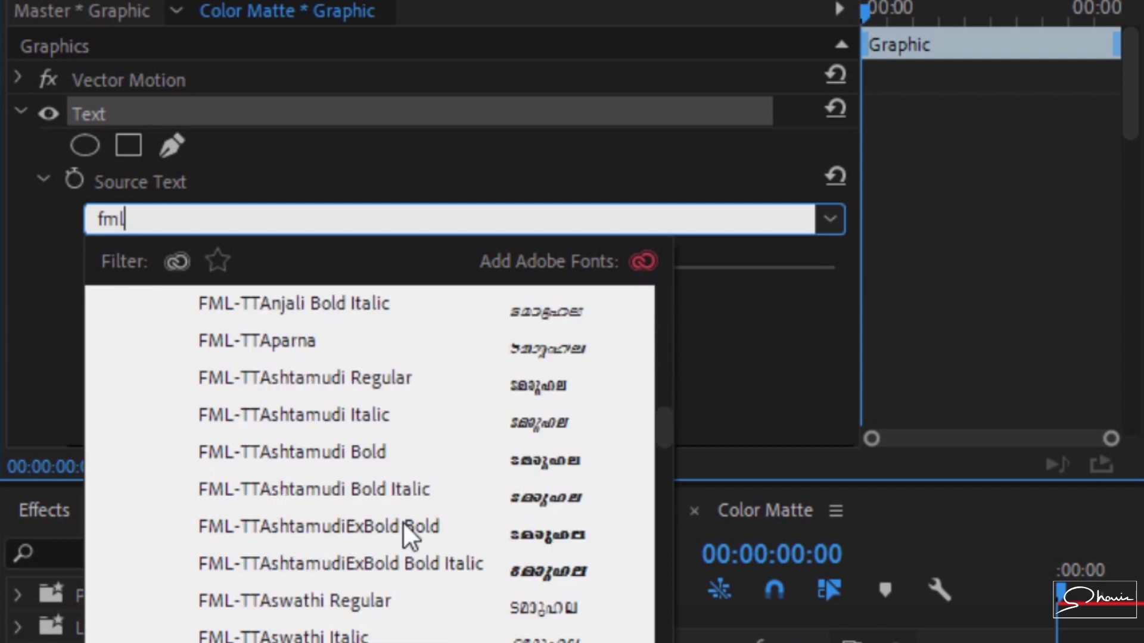
pyautogui.click(511, 580)
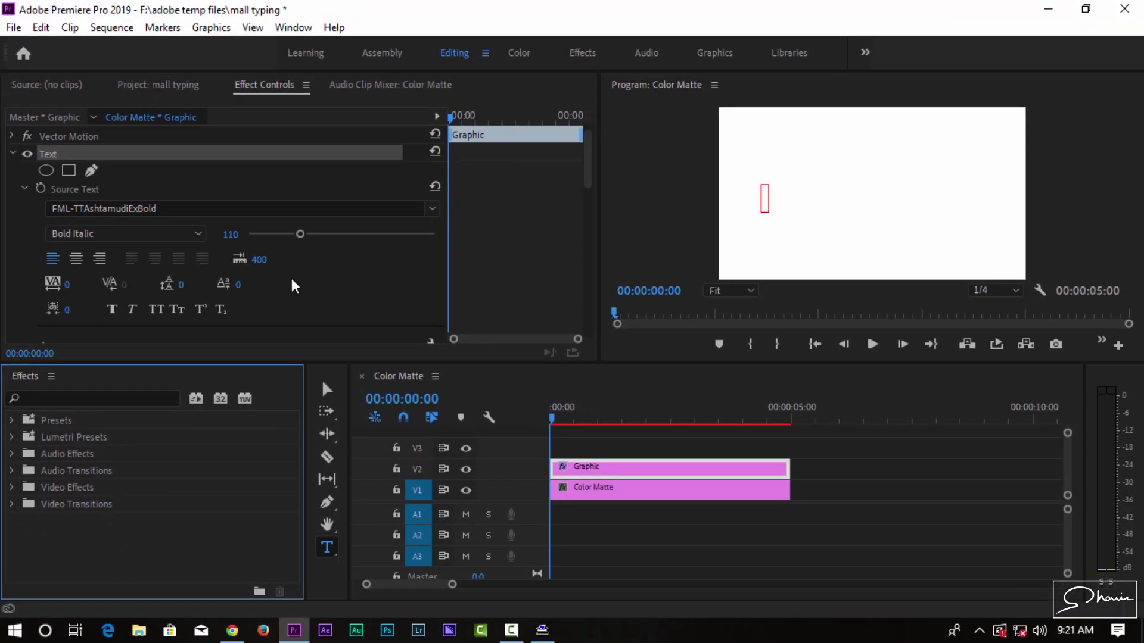
pyautogui.scroll(-2, 291, 283)
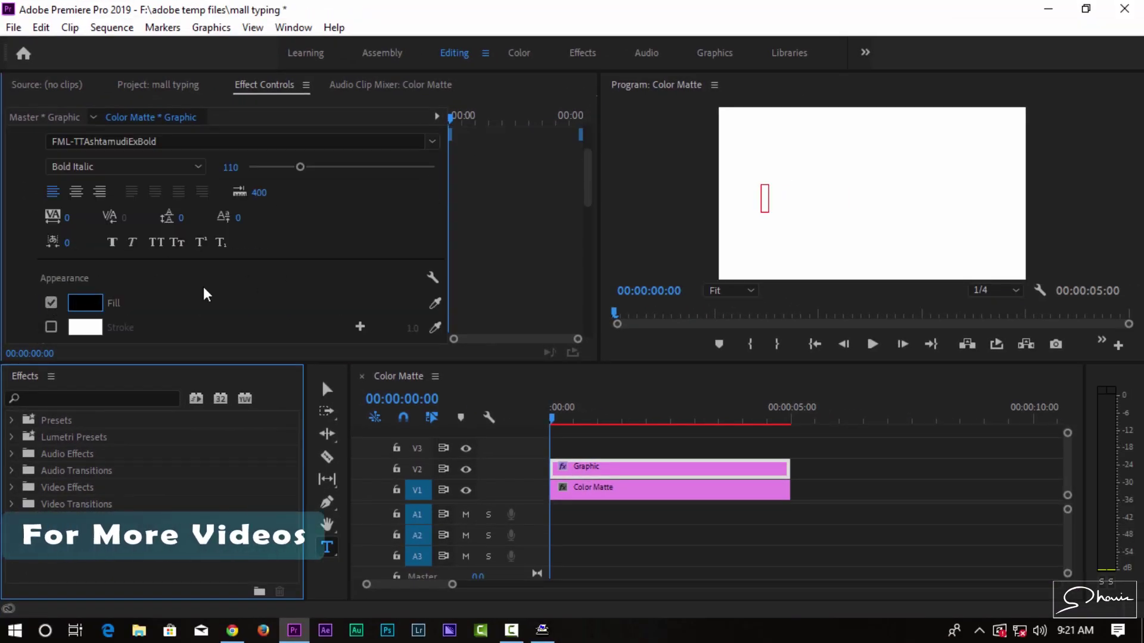
# - Keep the title fill black and paste the FML-encoded text so it reads മലയാളം ടൈപ്പിംഗ്
pyautogui.click(85, 302)
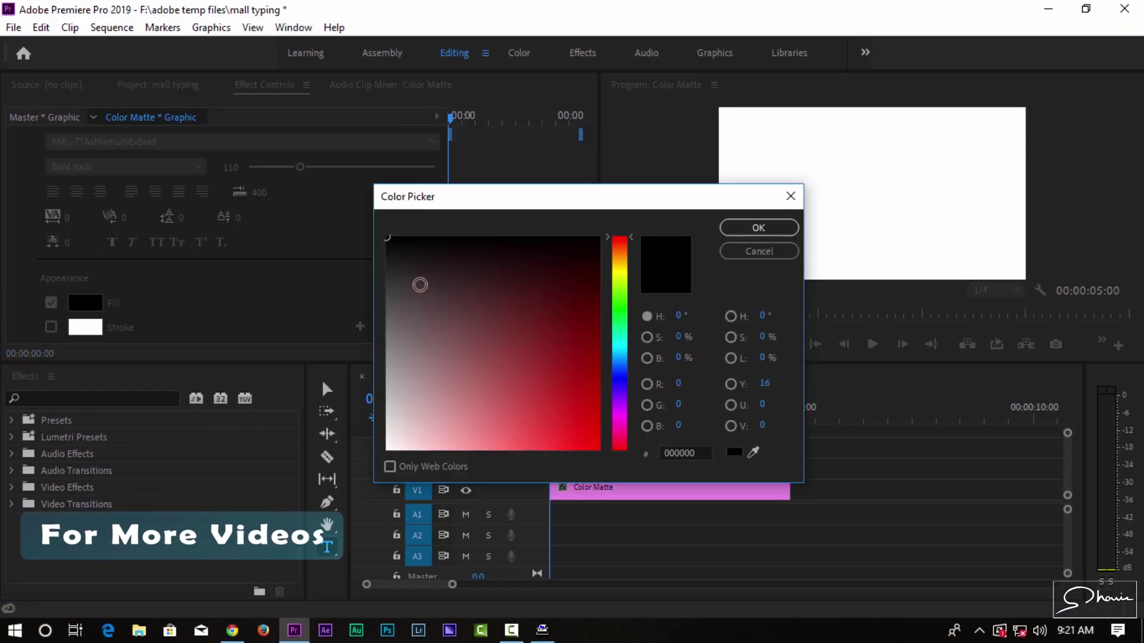
pyautogui.click(753, 230)
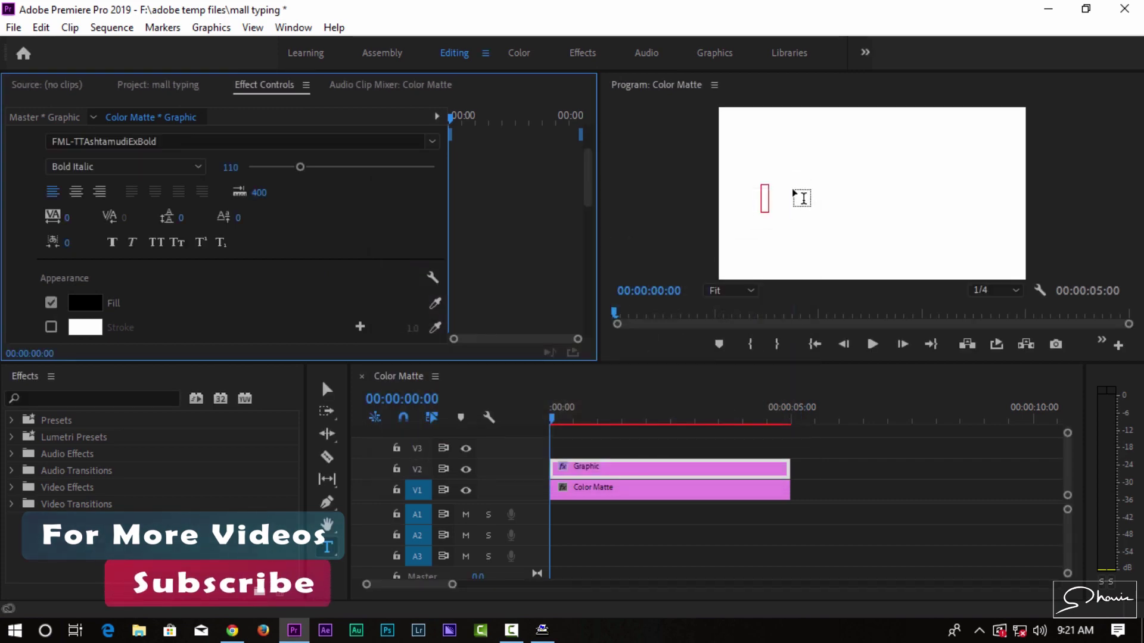
pyautogui.click(764, 192)
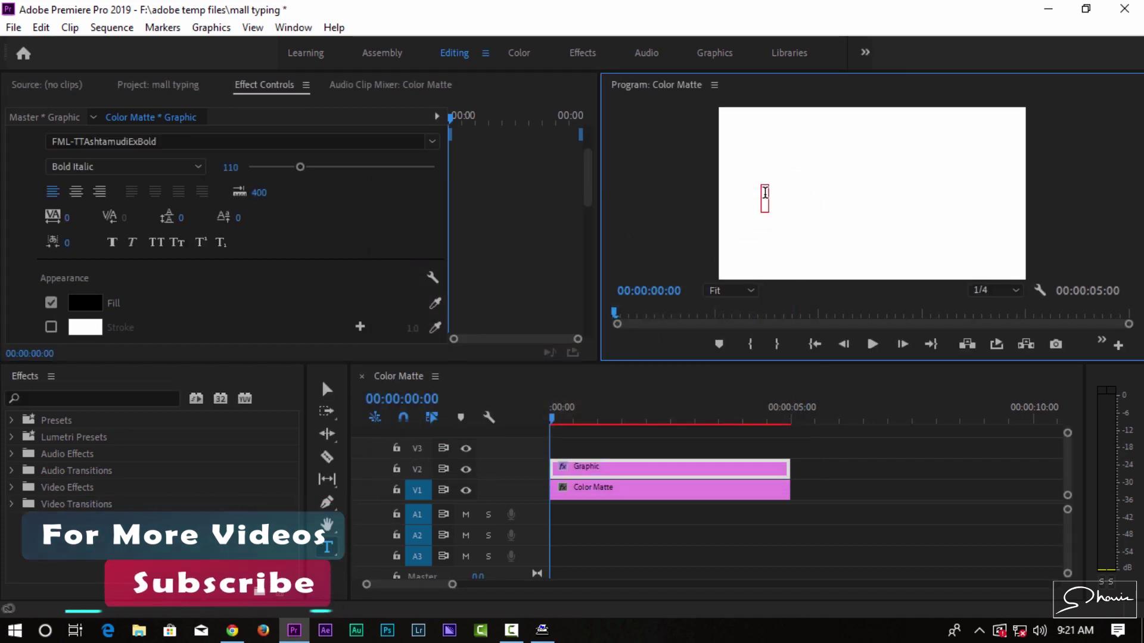
pyautogui.hotkey('ctrl', 'v')
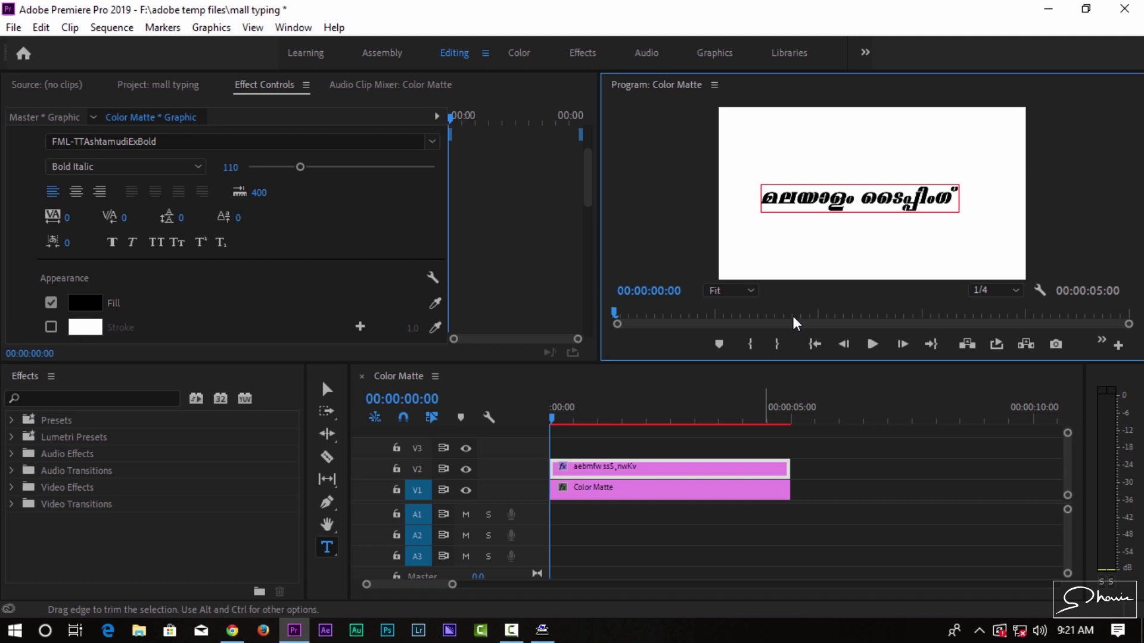
pyautogui.press('Escape')
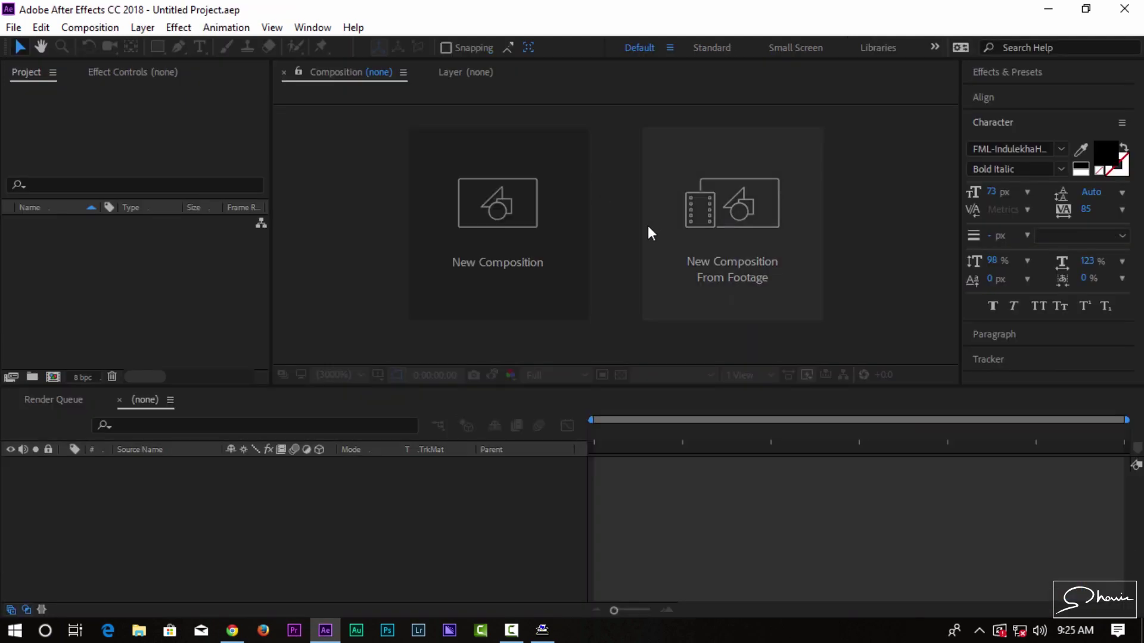
# - Create Comp 1 with the default 1920x1080, 30 fps, 0:00:08:01 settings
pyautogui.click(523, 234)
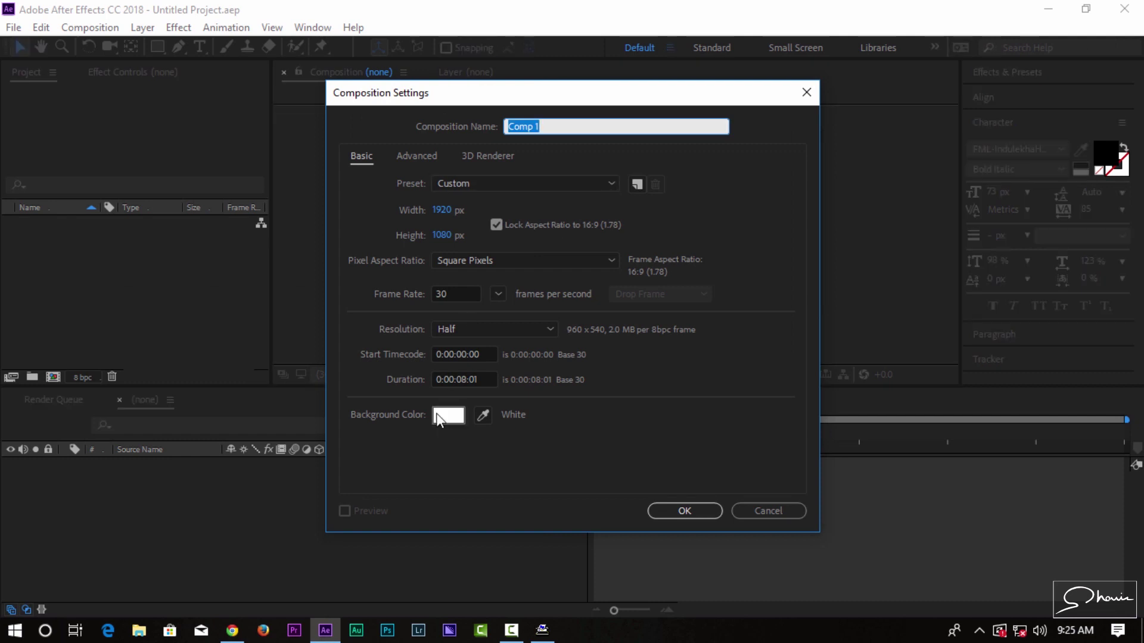
pyautogui.click(684, 510)
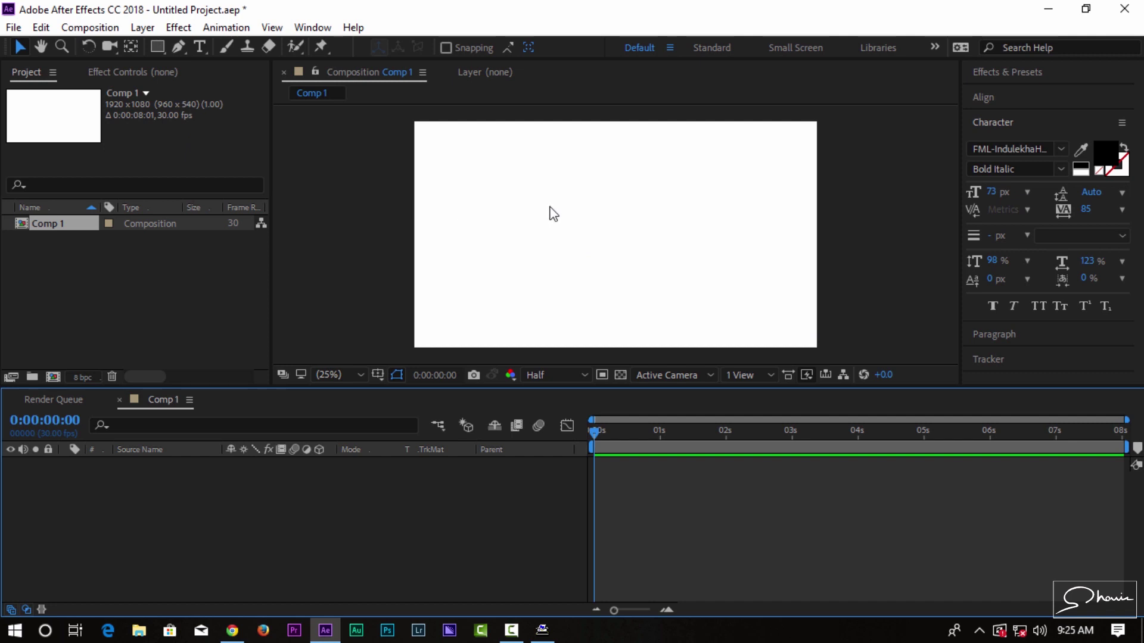
# - Add a text layer on the Comp 1 canvas in FML-LeelaHeavy Regular, 73 px, black fill
pyautogui.hotkey('ctrl', 't')
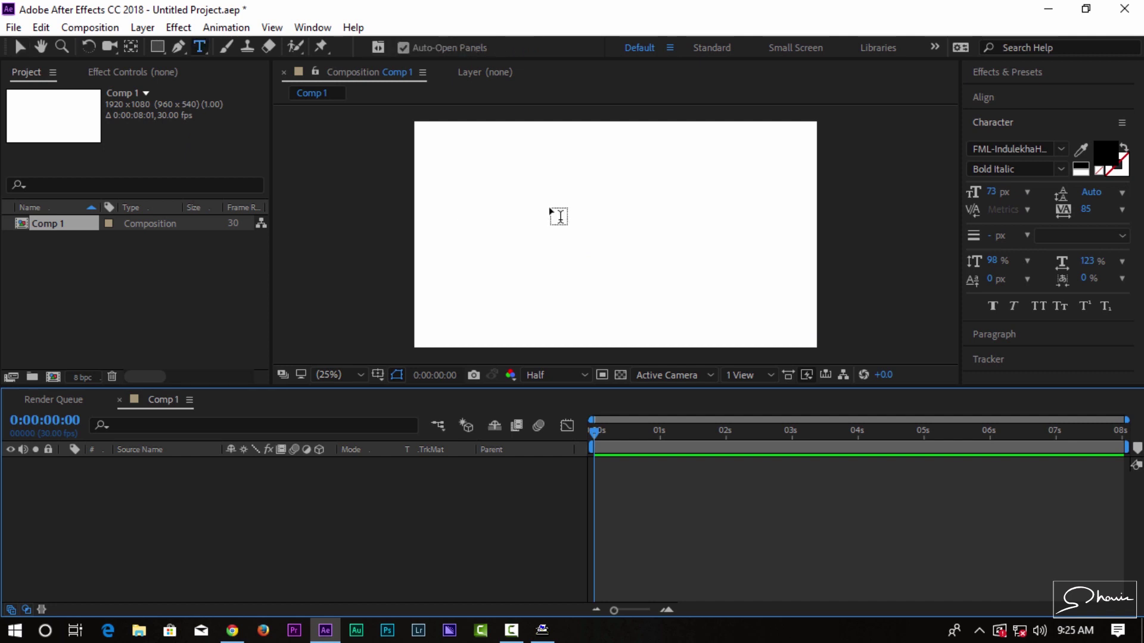
pyautogui.click(512, 237)
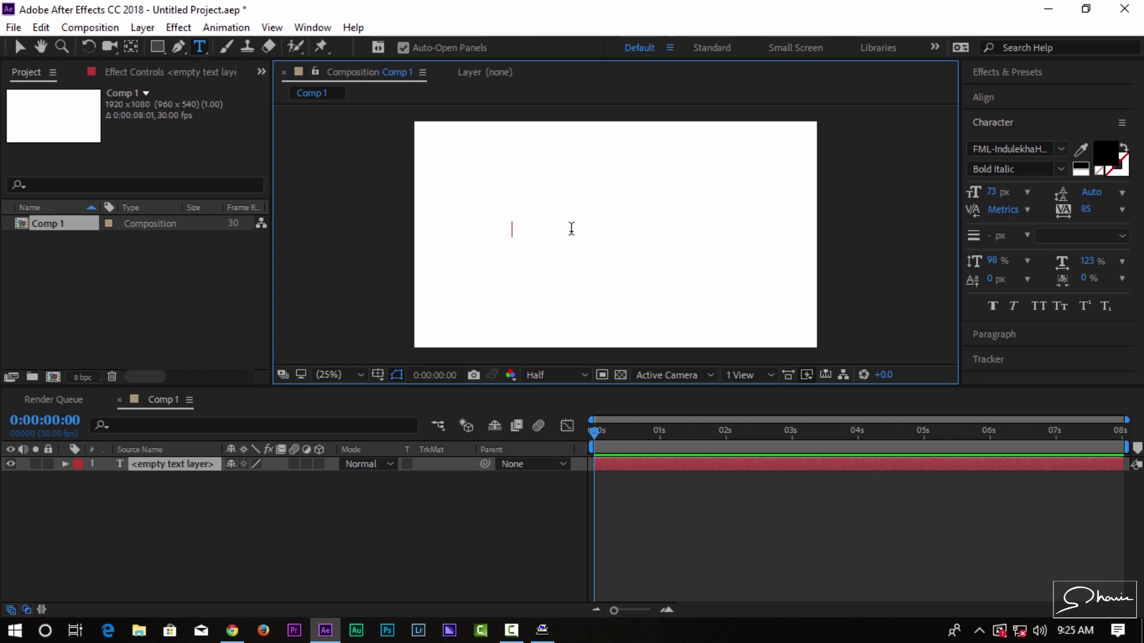
pyautogui.click(1020, 152)
pyautogui.click(1063, 148)
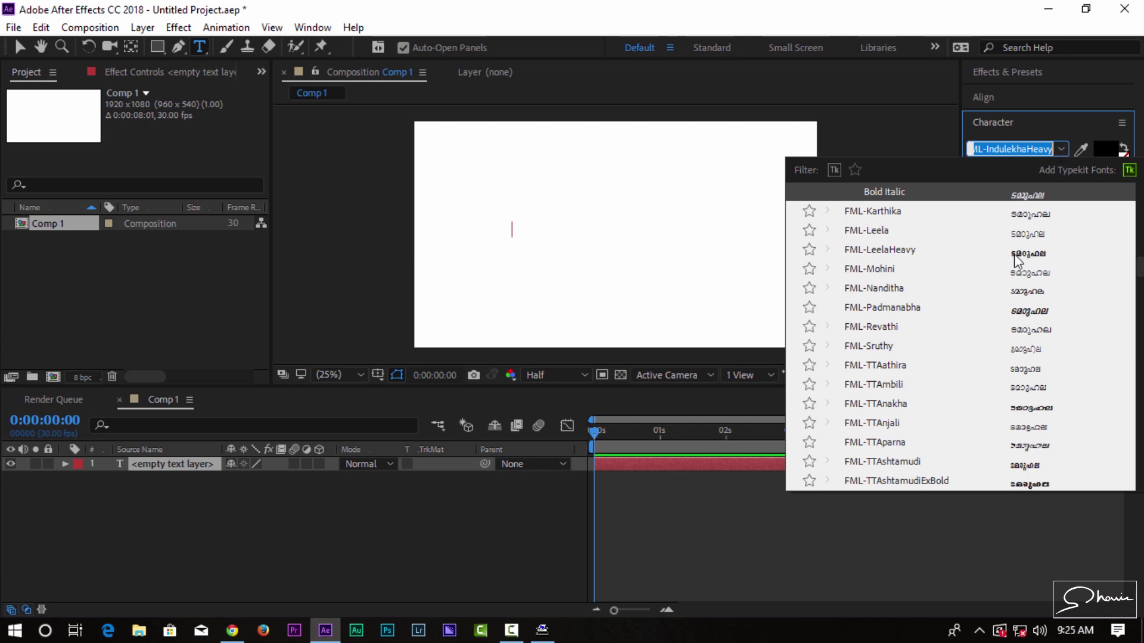
pyautogui.press('Escape')
pyautogui.press('Return')
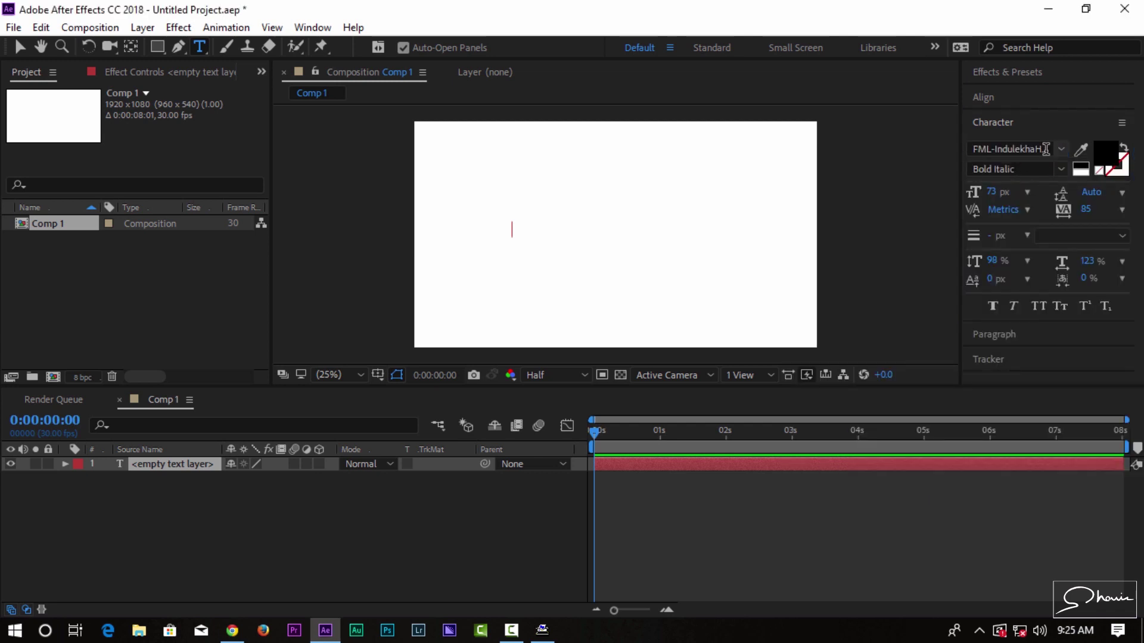
pyautogui.click(1110, 158)
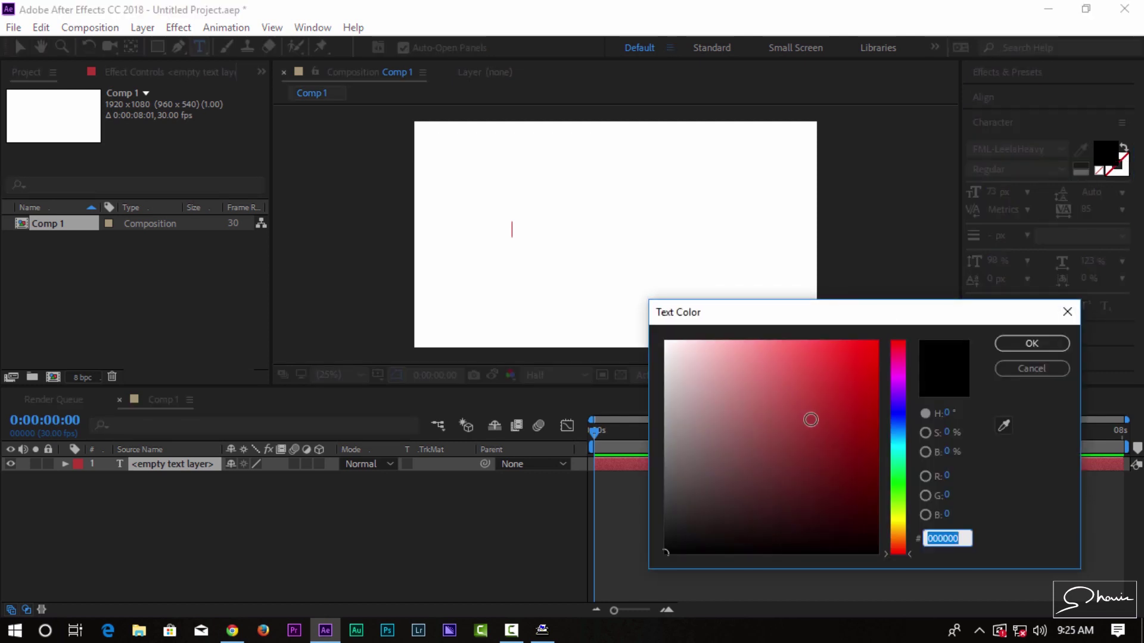
pyautogui.click(1008, 343)
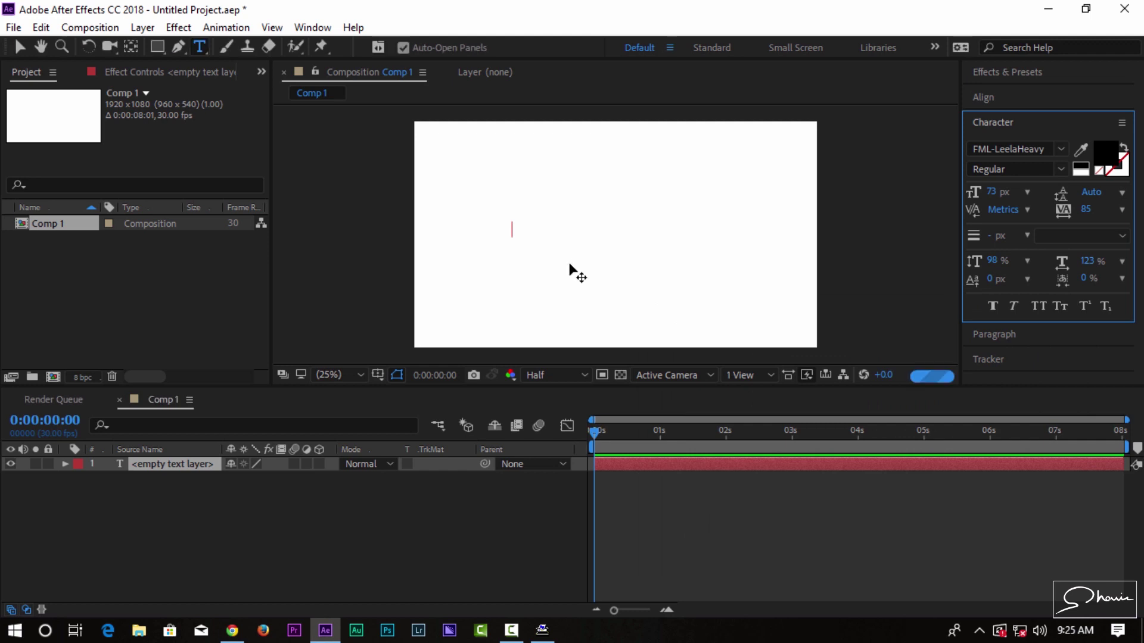
# - Paste the FML-encoded phrase 'aebmfw ssS_nwKv' into the text layer with Ctrl+V
pyautogui.hotkey('ctrl', 'v')
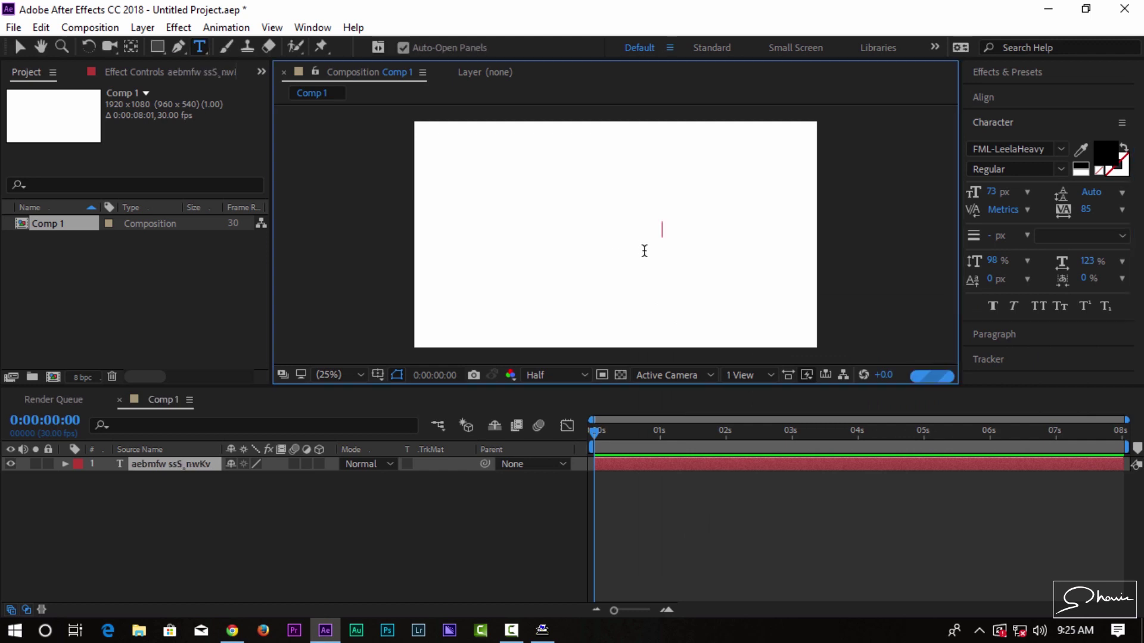